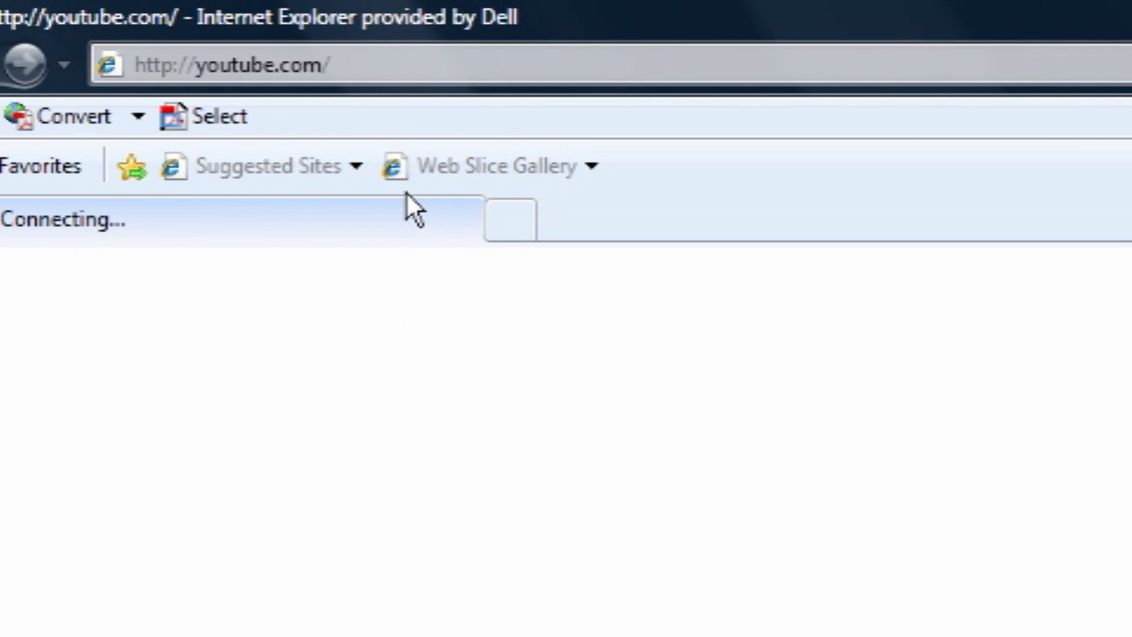
Select the youtube.com URL in Internet Explorer's address bar so it can be replaced
click(490, 66)
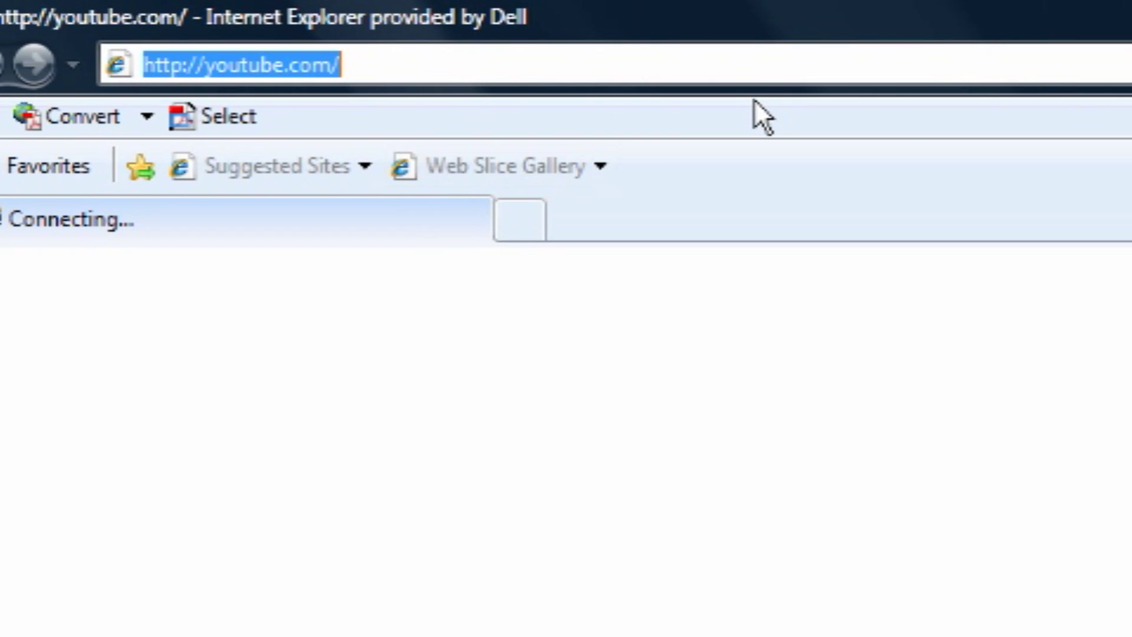
text(www.)
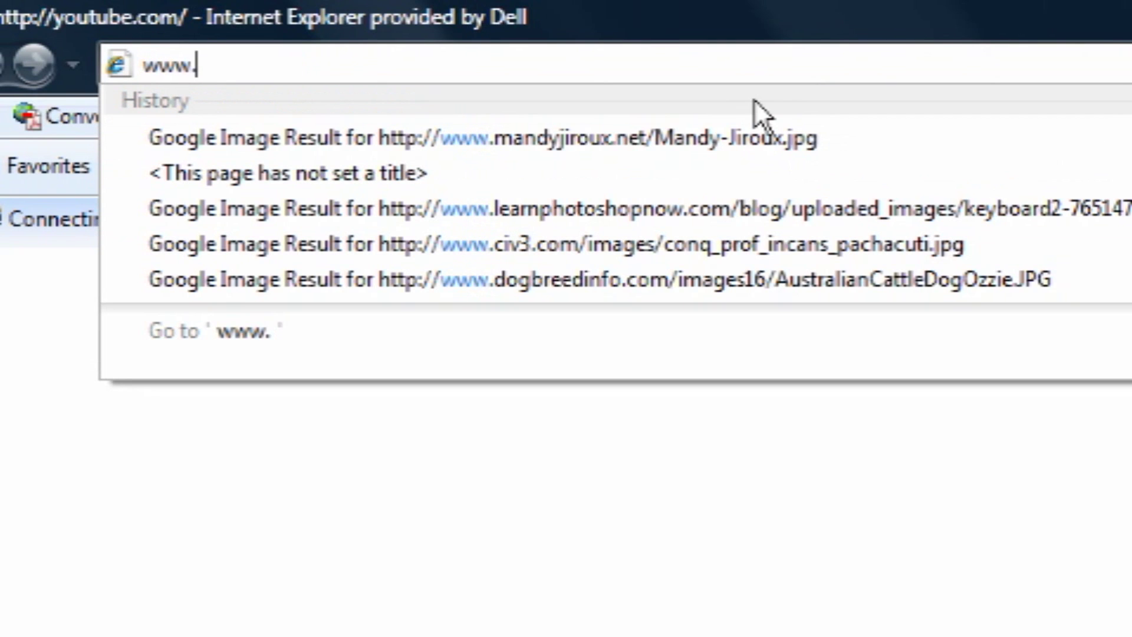
text(1001f)
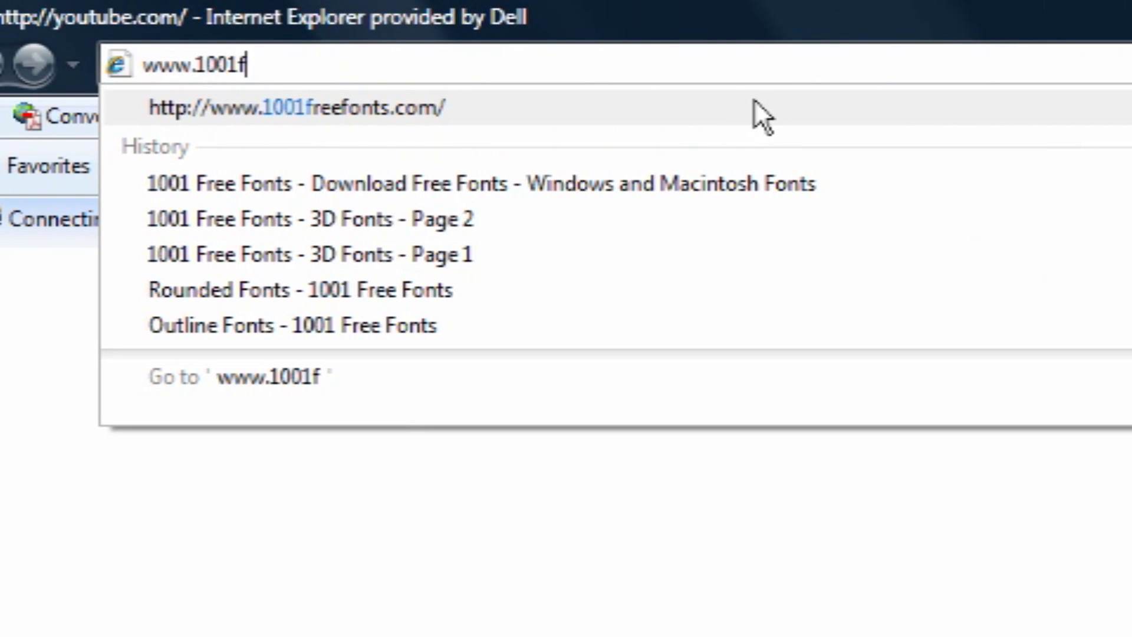
text(reedo)
key(BackSpace)
key(BackSpace)
text(f)
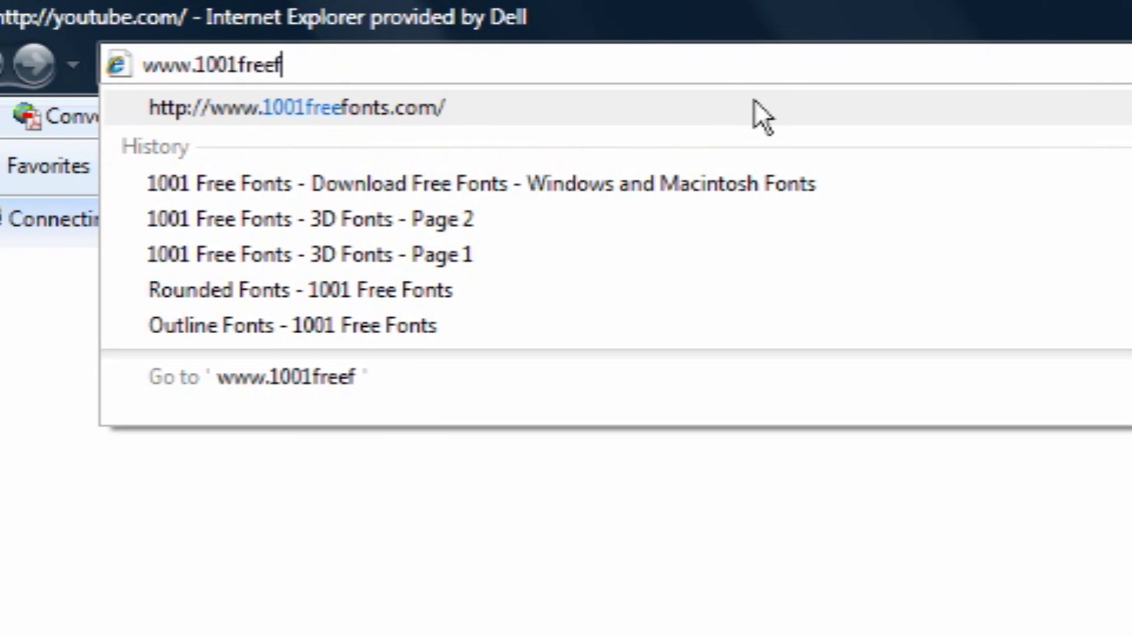
text(onts.com)
key(Return)
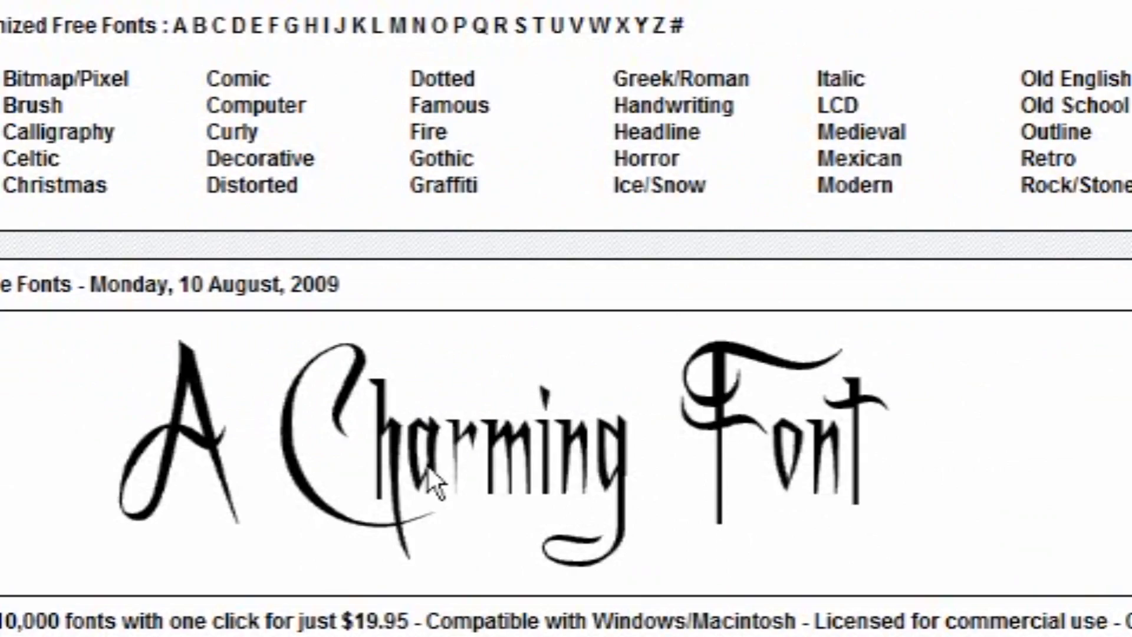
Browse down through the 1001 Free Fonts samples and back toward the top
scroll(427, 464, down, 10)
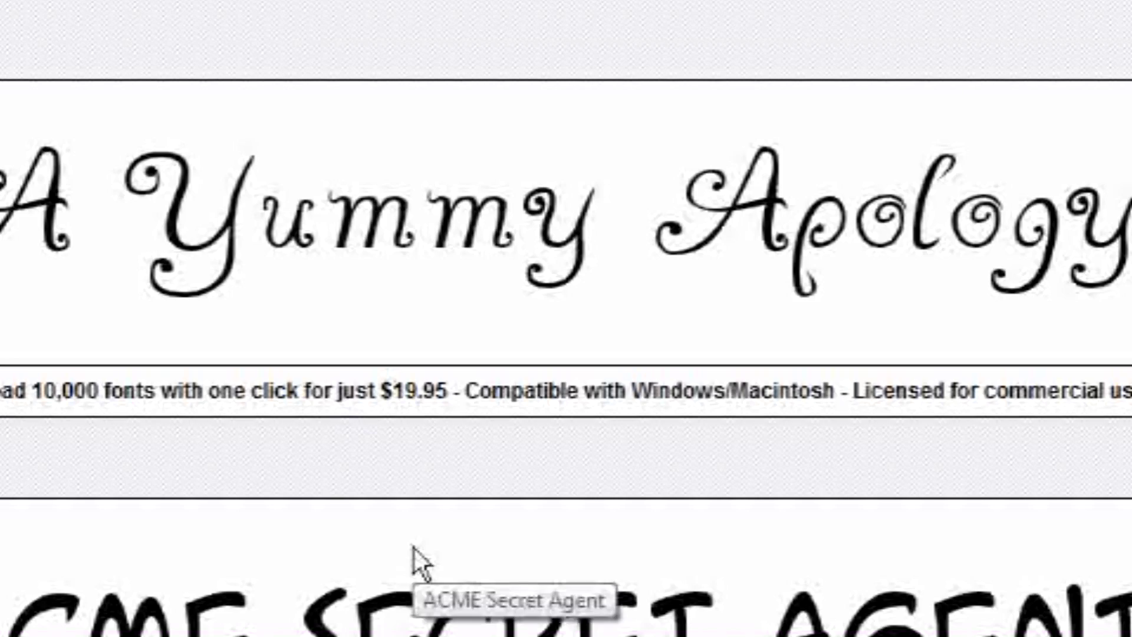
scroll(417, 552, down, 10)
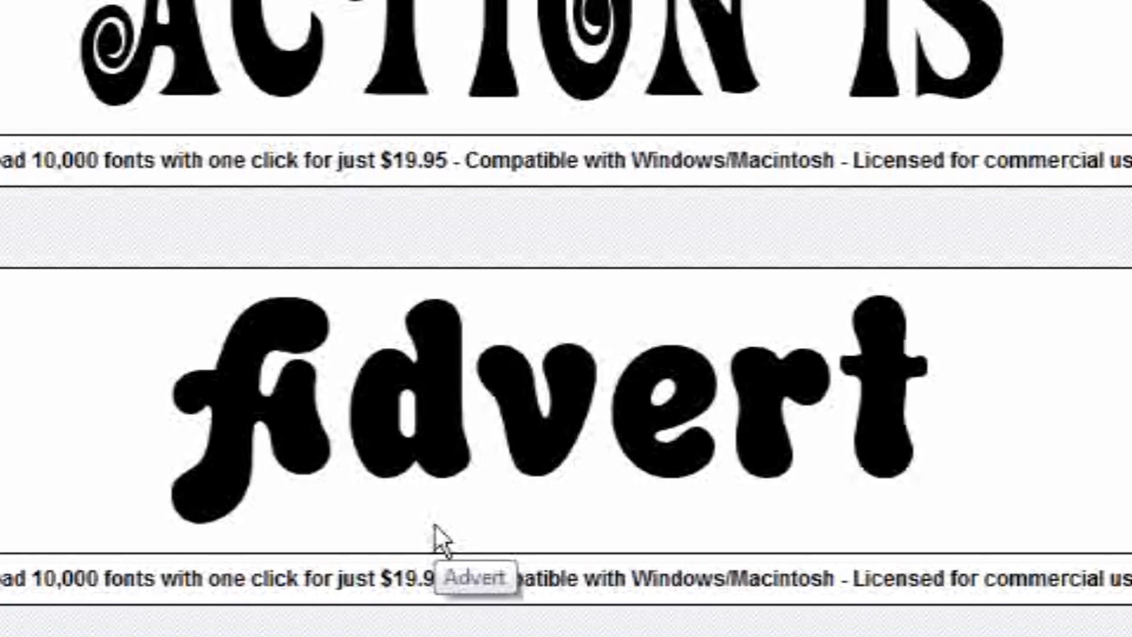
scroll(435, 534, down, 7)
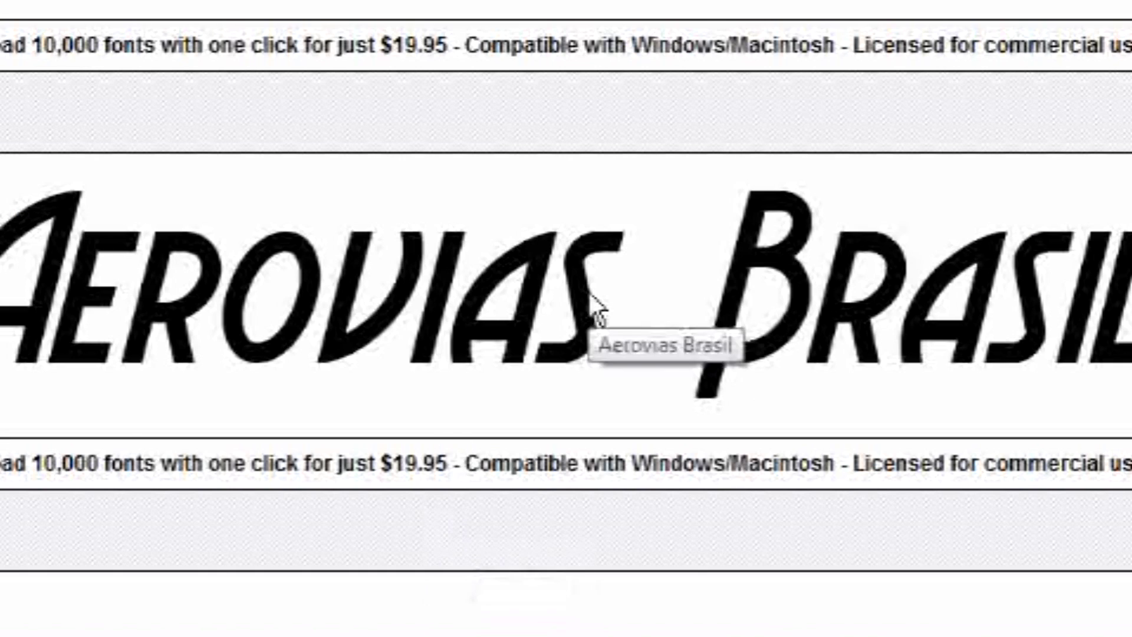
scroll(589, 301, down, 6)
scroll(585, 301, down, 5)
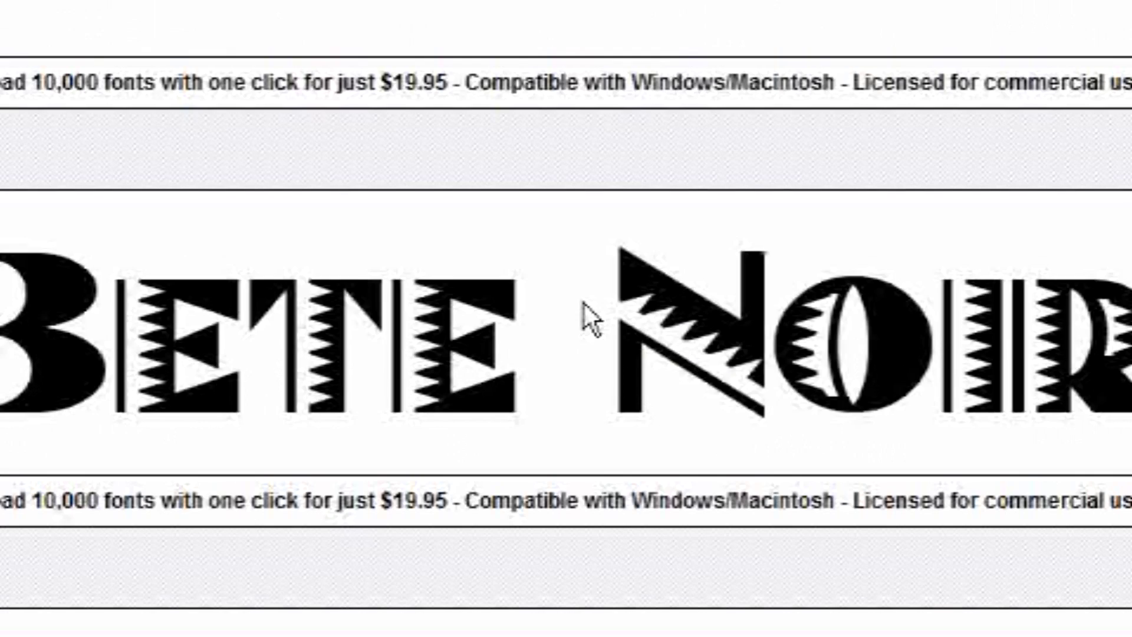
scroll(556, 356, down, 5)
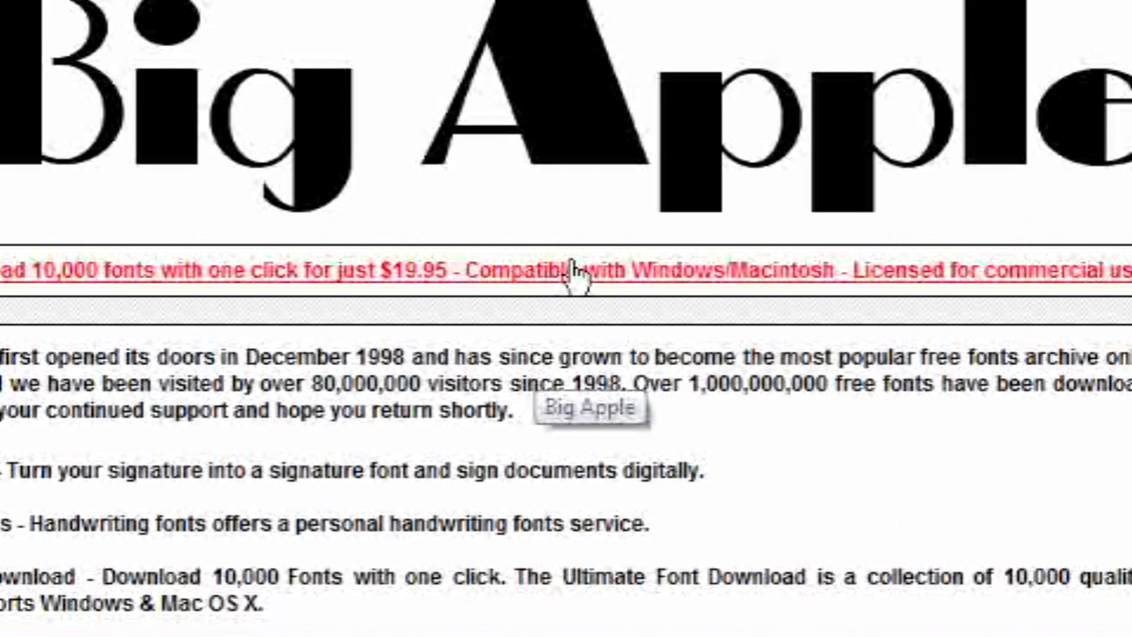
scroll(572, 272, up, 15)
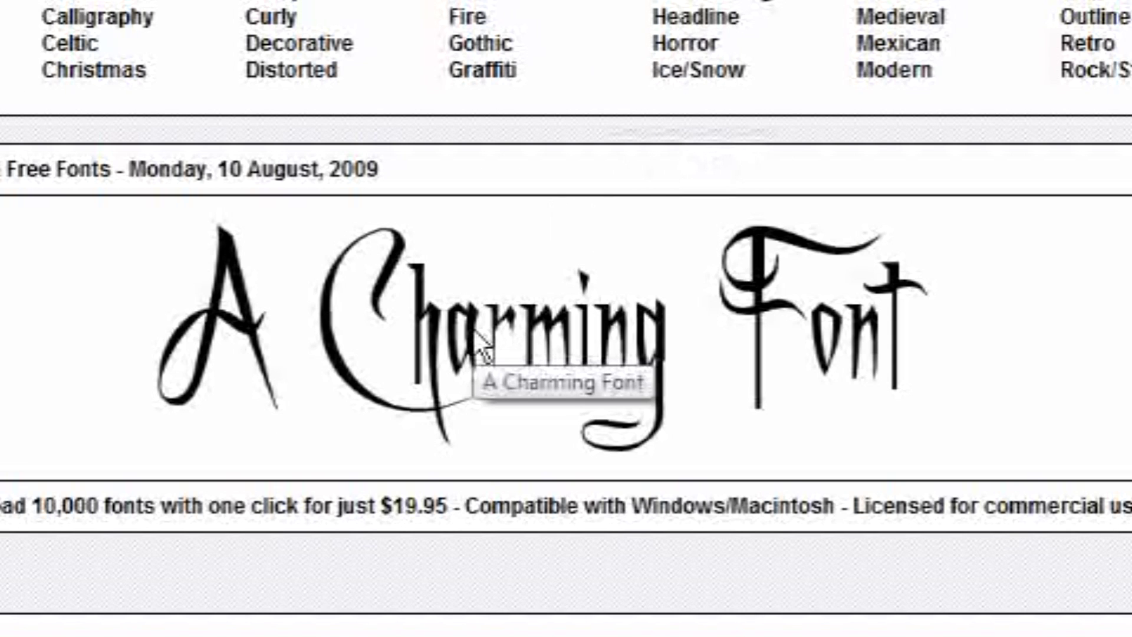
scroll(472, 328, up, 5)
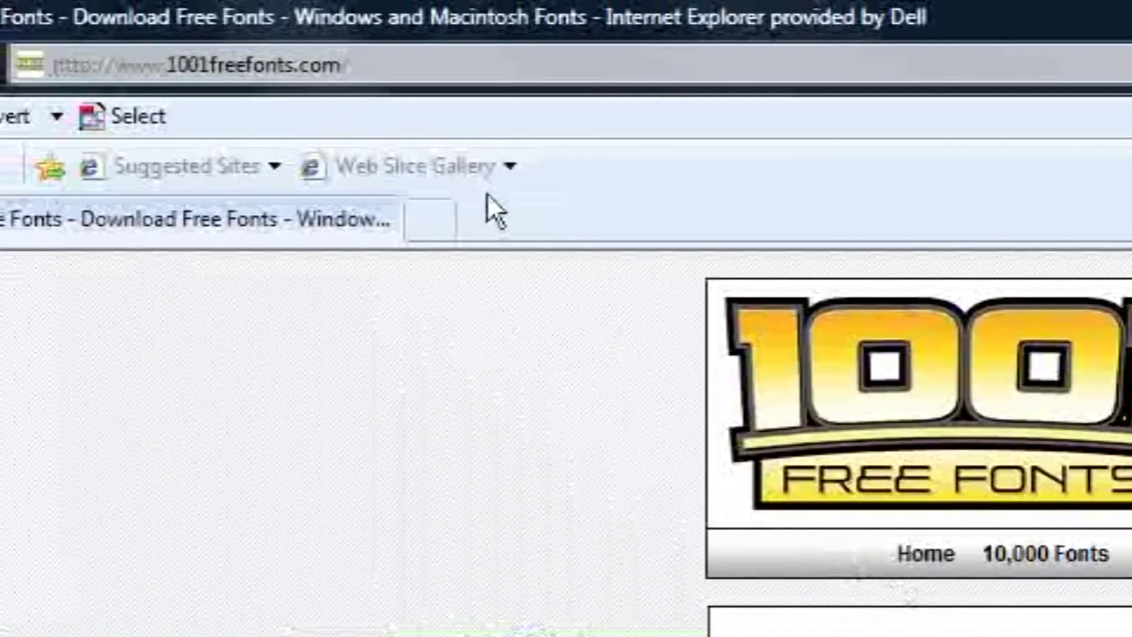
click(523, 62)
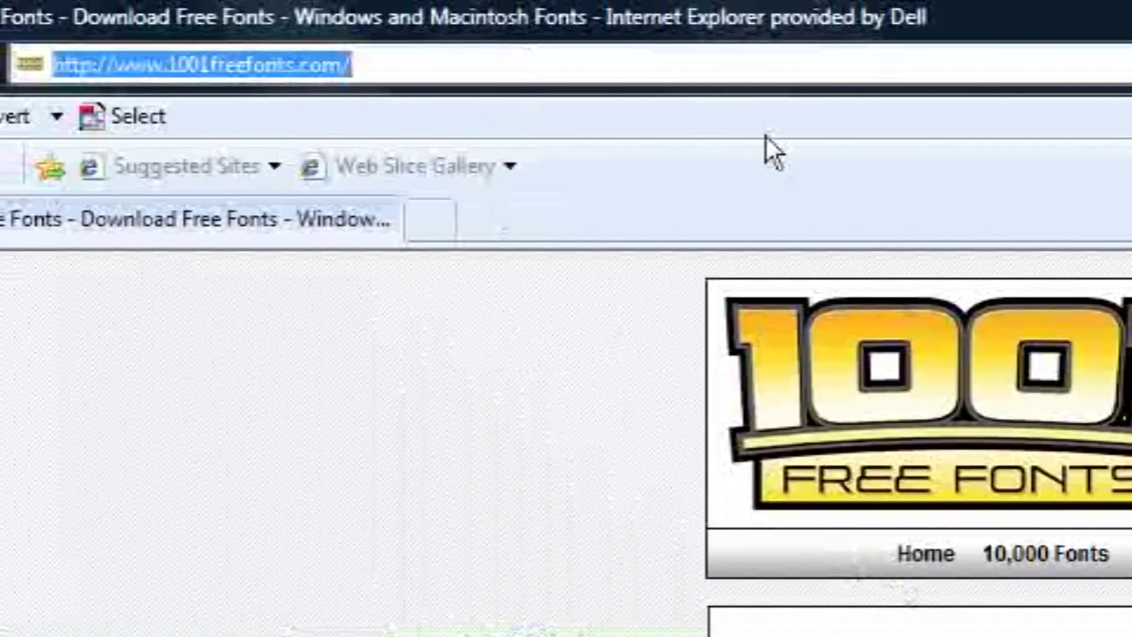
text(www.ab)
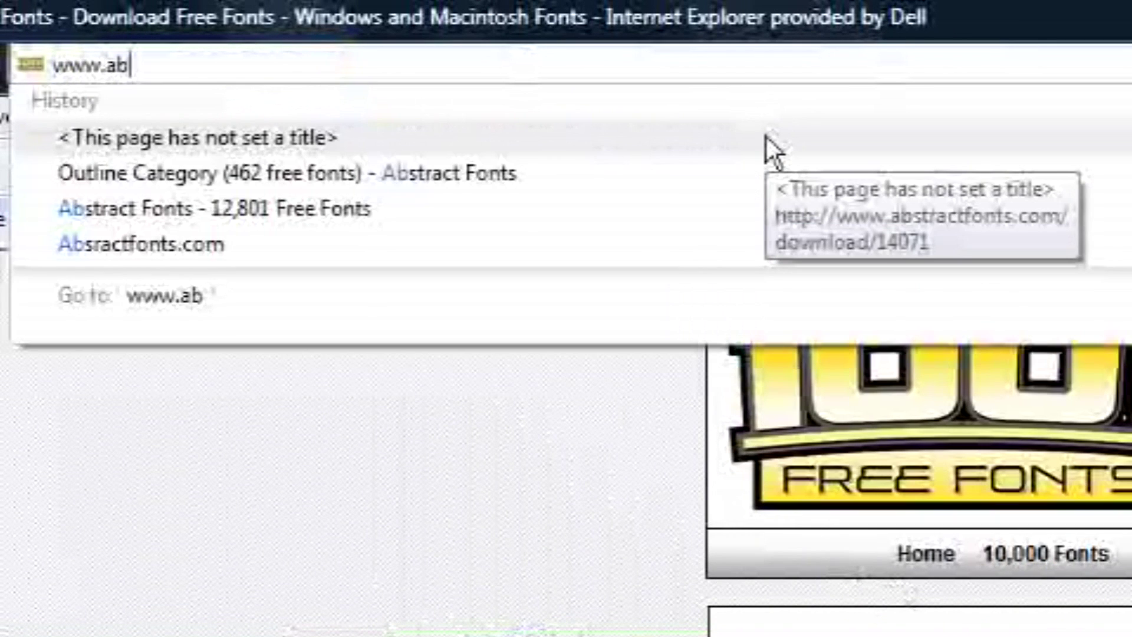
click(431, 244)
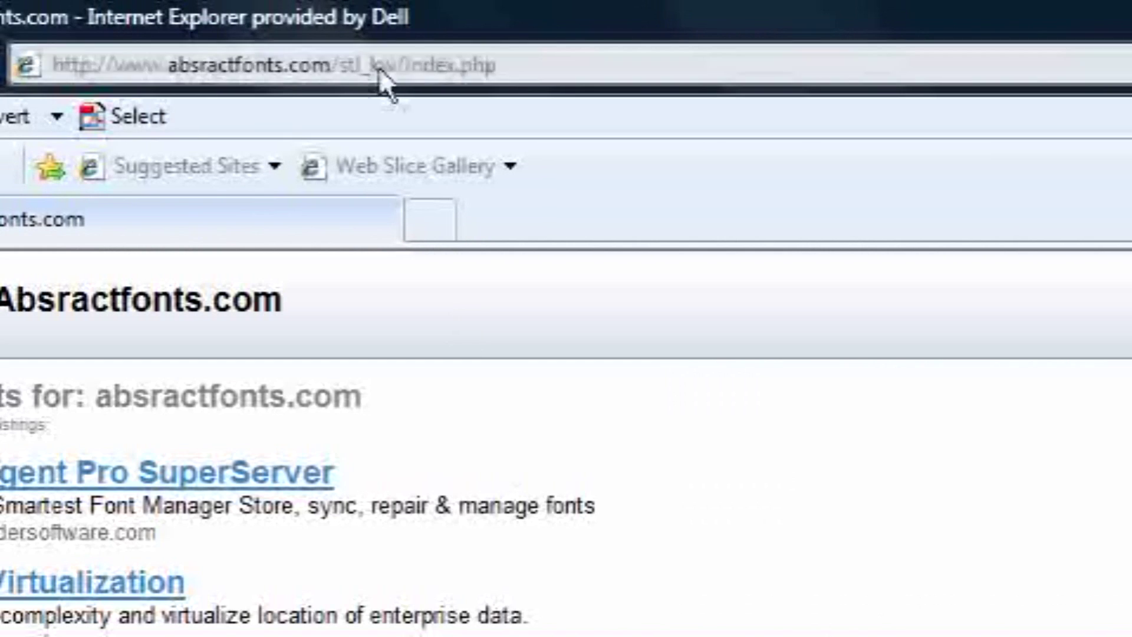
click(345, 67)
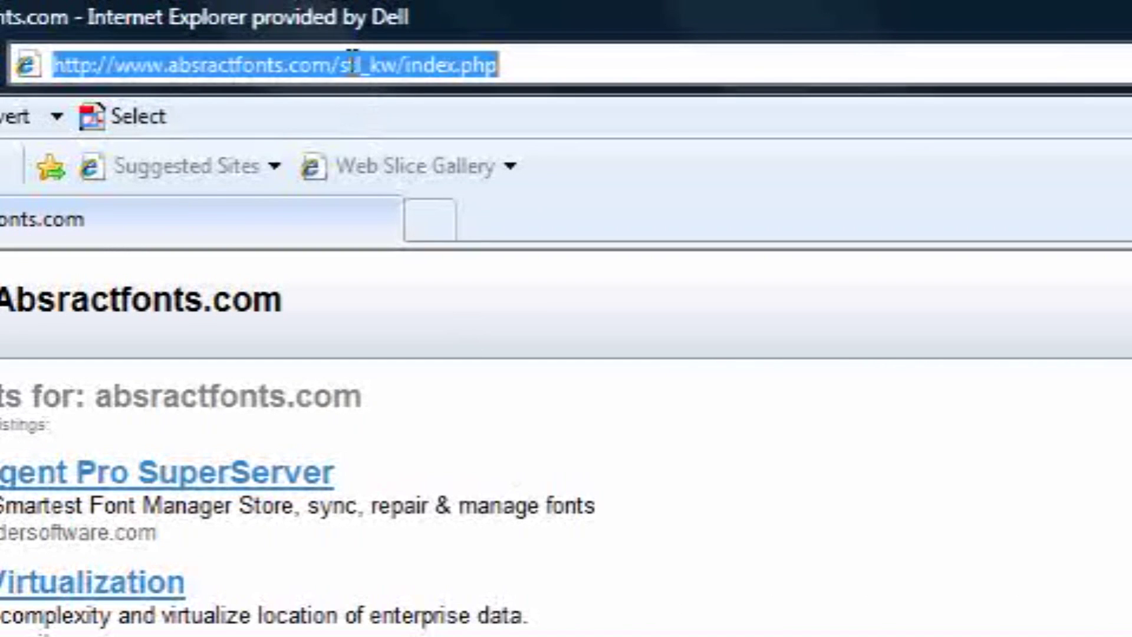
Load google.com, search 'abstract fonts', and open the Abstract Fonts - 12801 Free Fonts result
text(google.com)
key(Return)
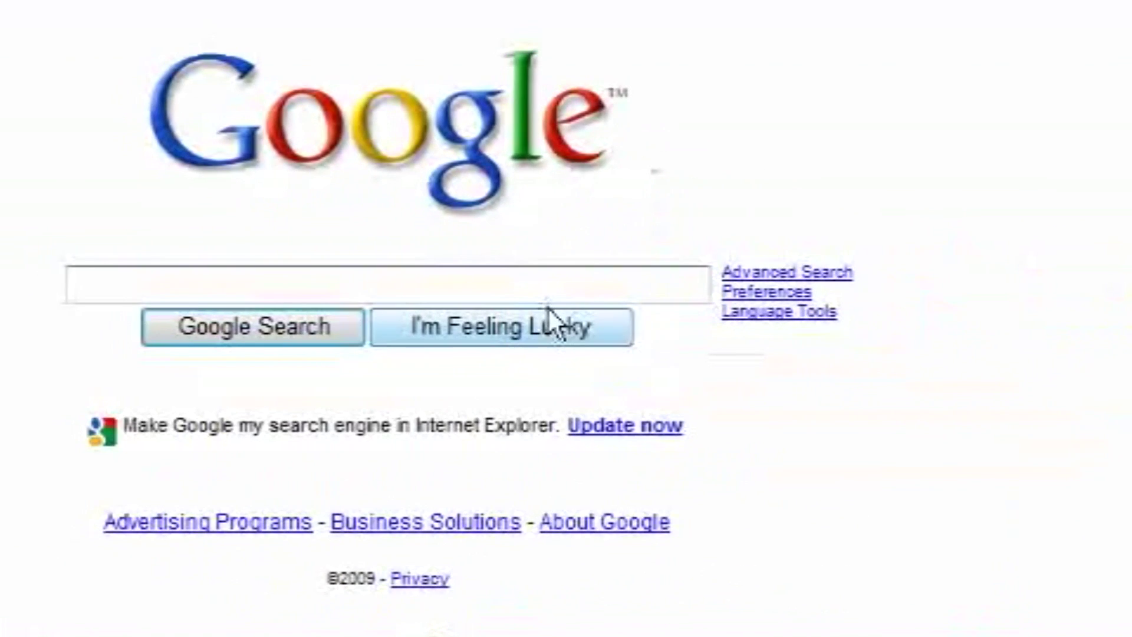
text(abstr)
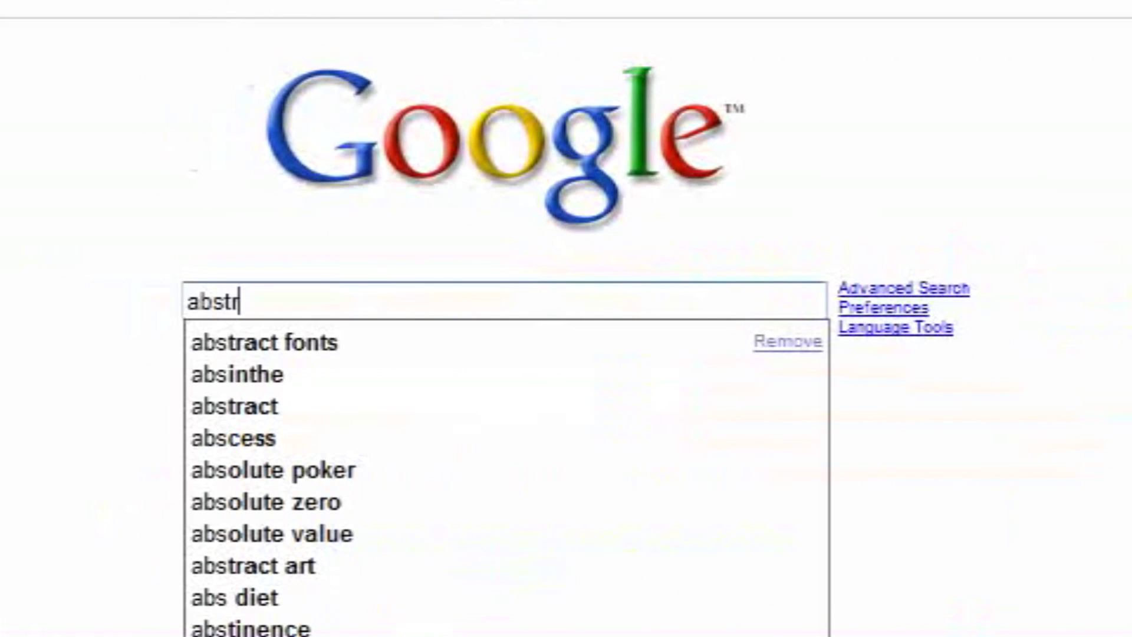
text(act font)
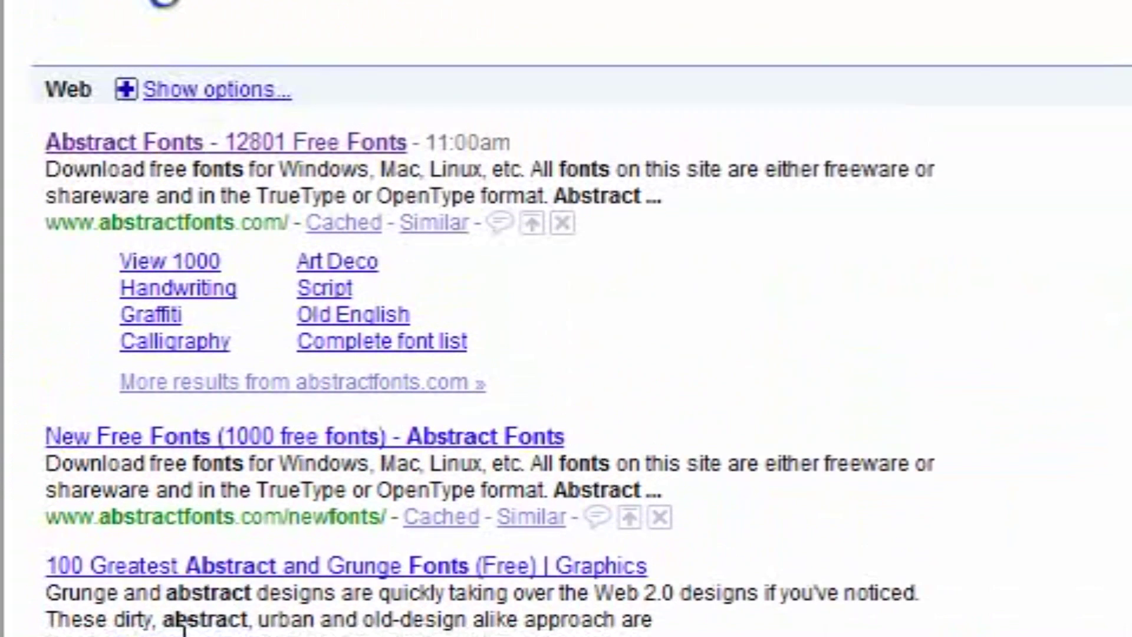
click(305, 151)
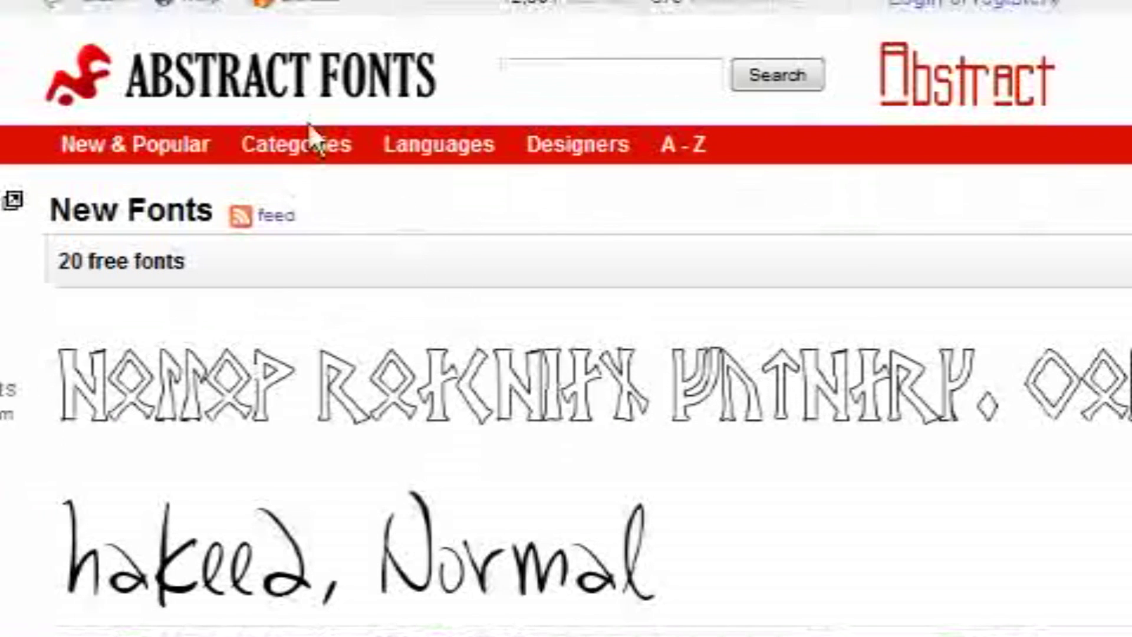
View the Abstract Fonts Categories list, then switch to the New & Popular fonts
click(291, 152)
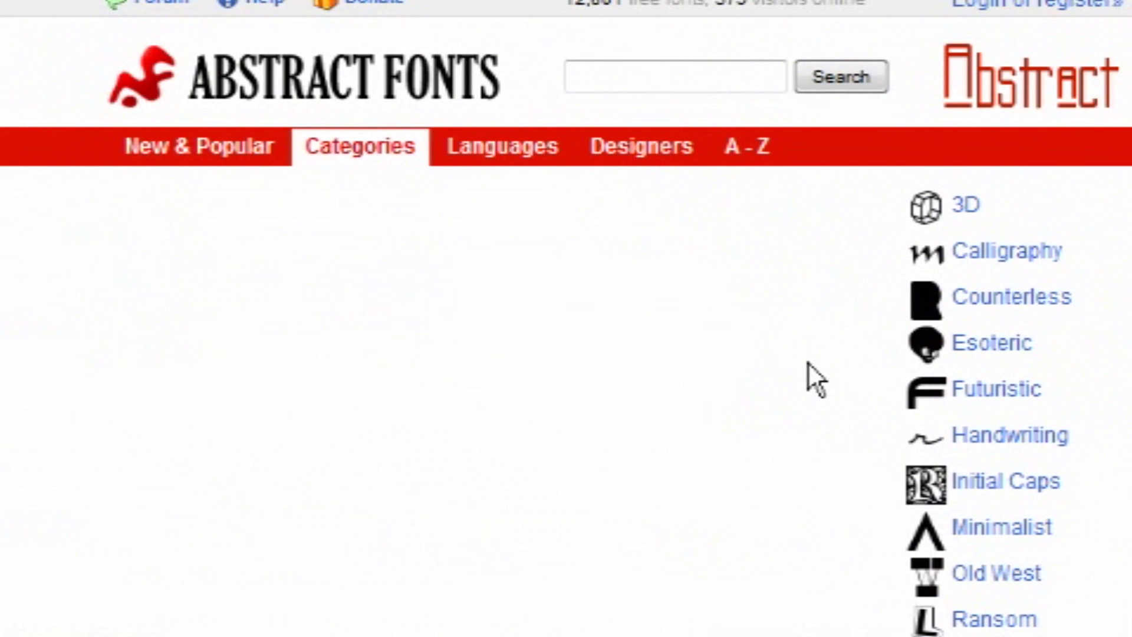
click(222, 144)
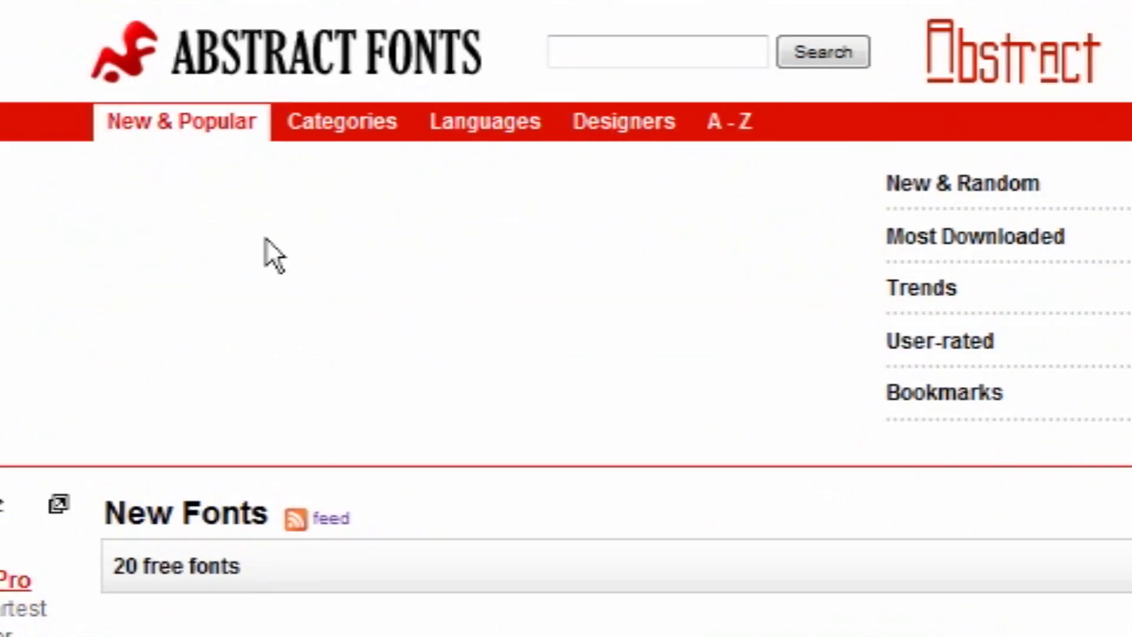
Expand the Zuben font's details, view its characters, and dismiss the zuben_regular.zip download prompt
scroll(271, 248, up, 2)
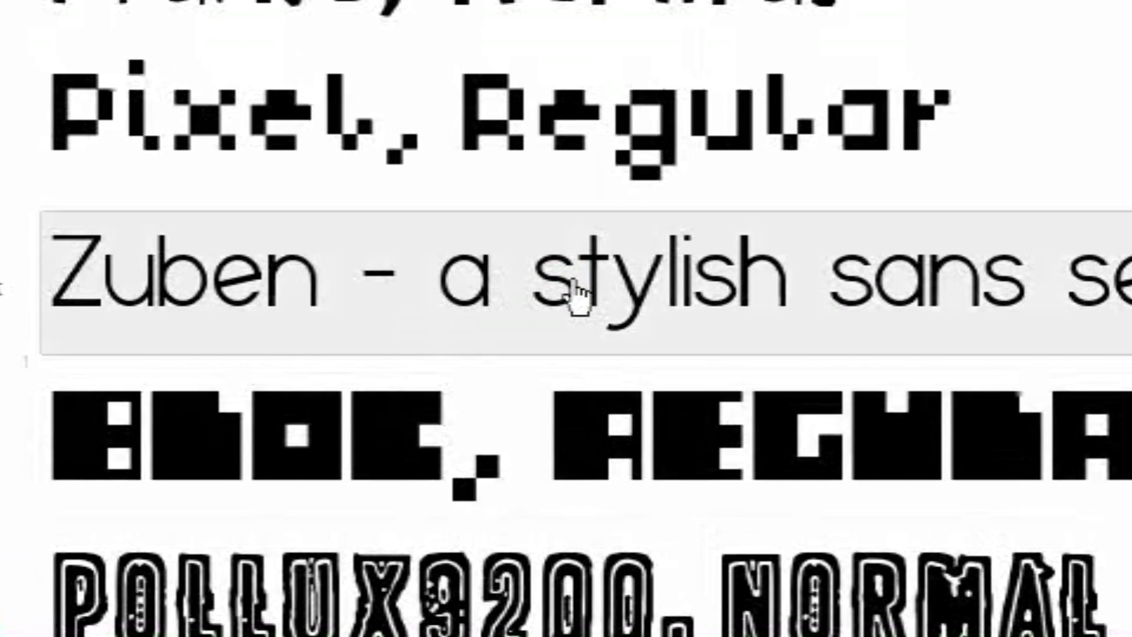
click(575, 289)
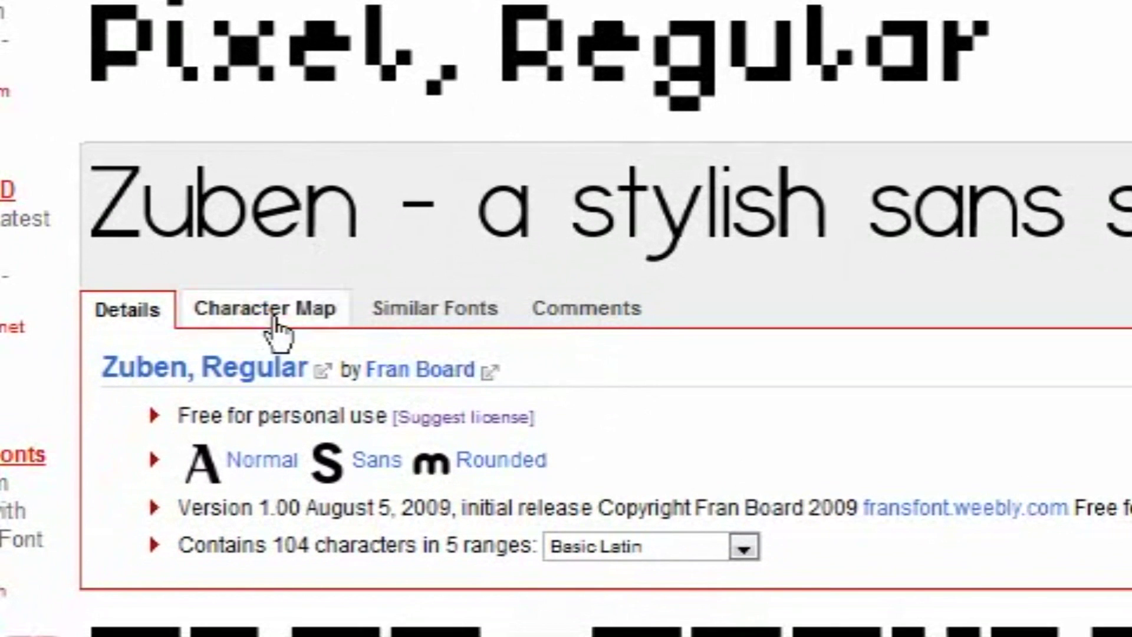
click(277, 330)
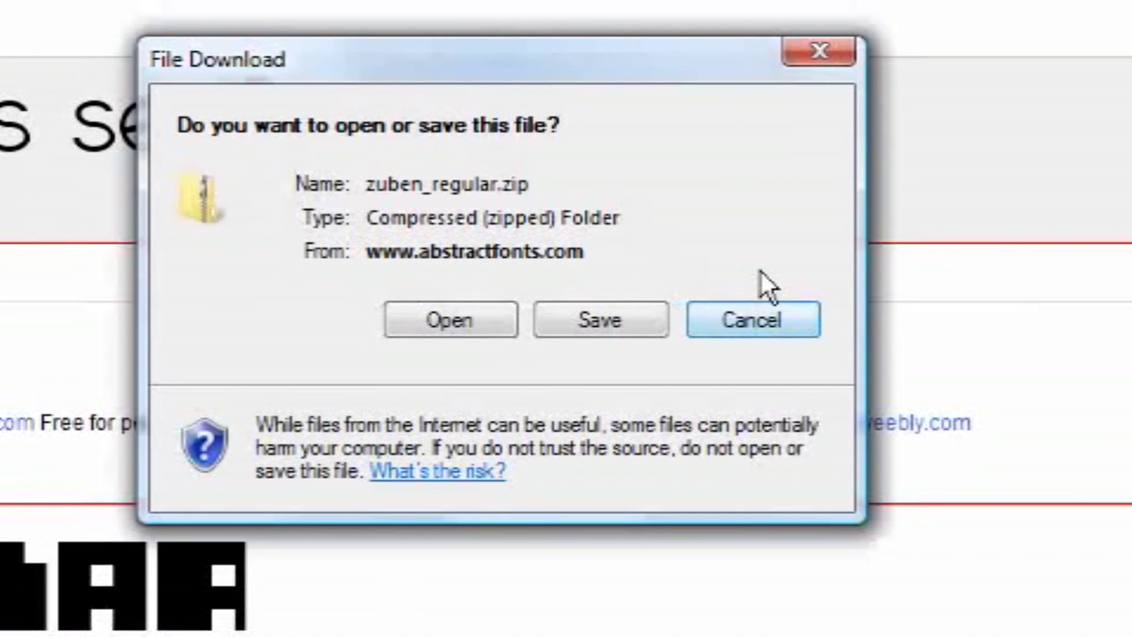
click(807, 55)
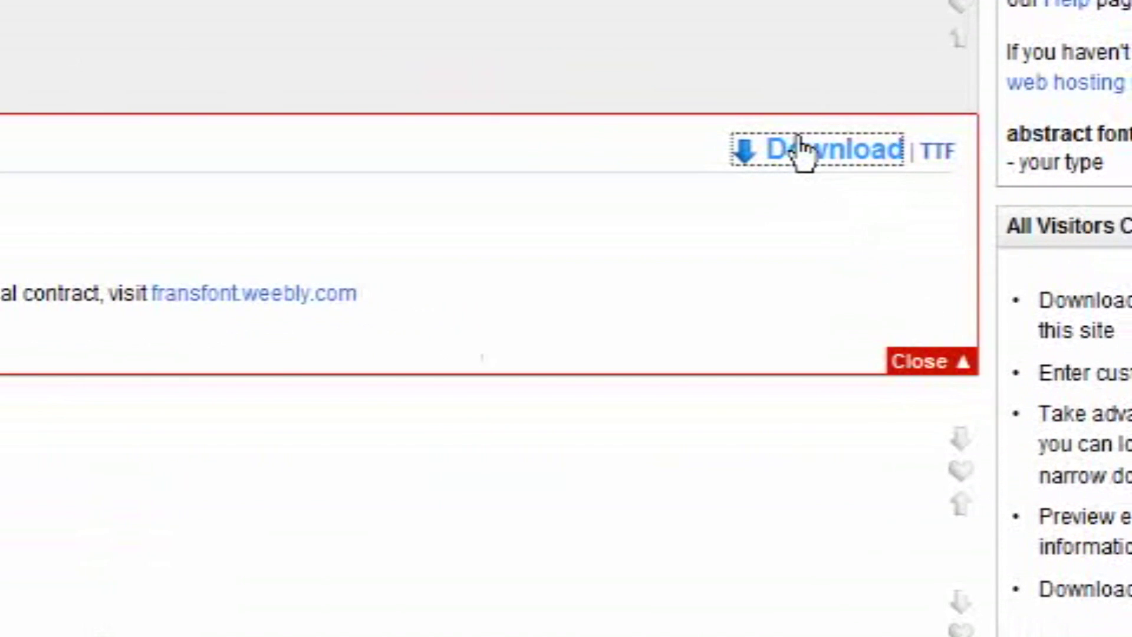
Save the Zuben download link's target with Save Target As into Documents > Fonts
right_click(1076, 290)
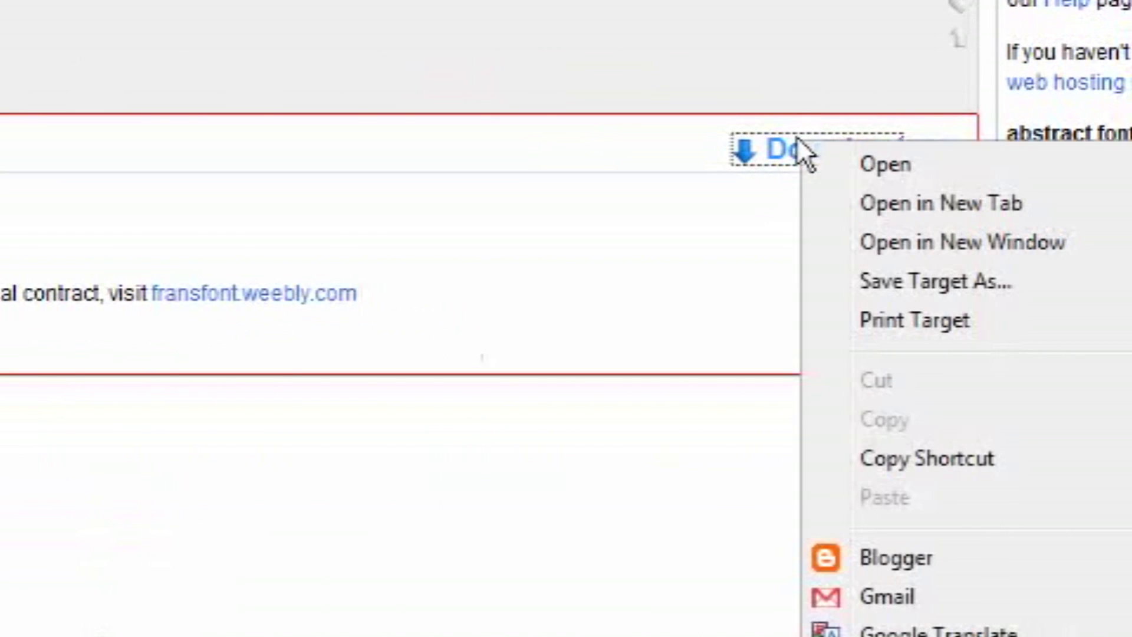
click(887, 289)
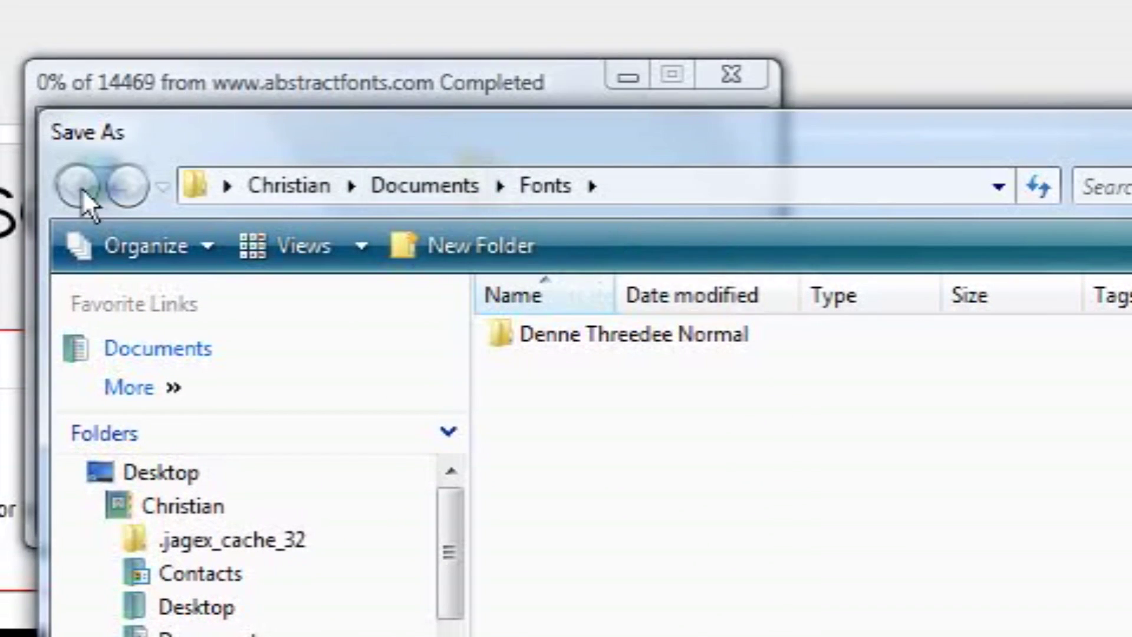
click(271, 187)
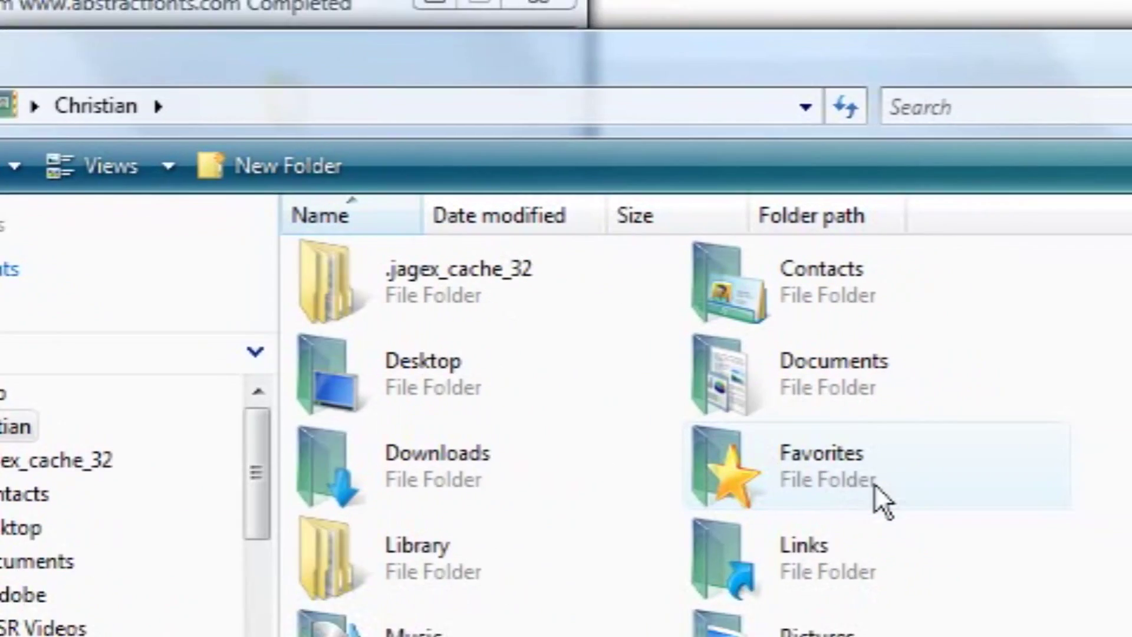
double_click(808, 395)
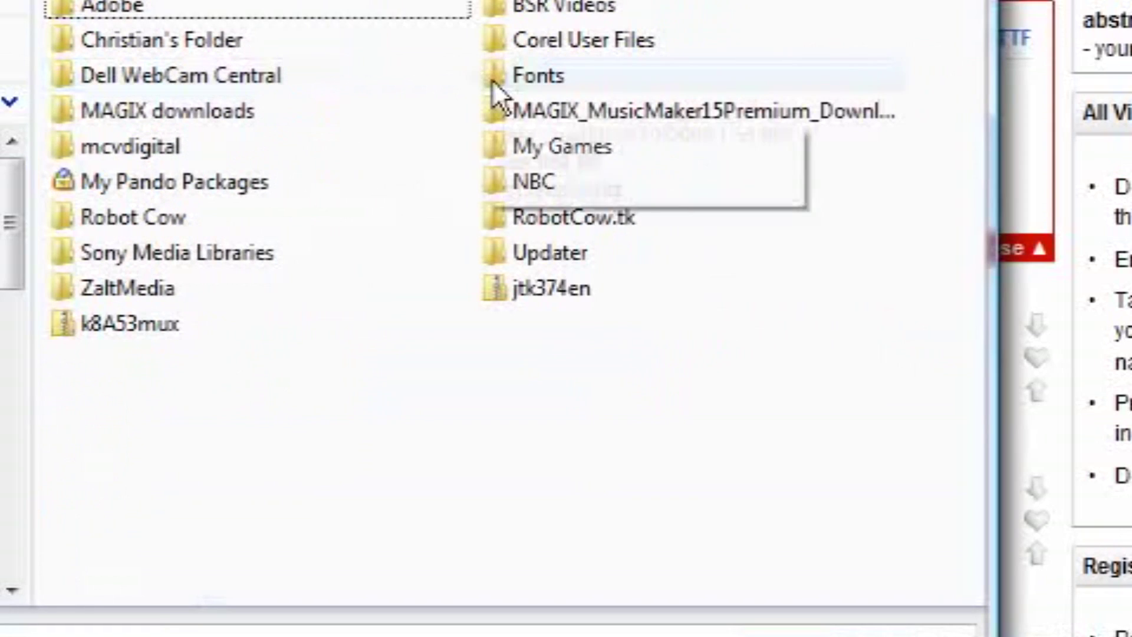
click(518, 77)
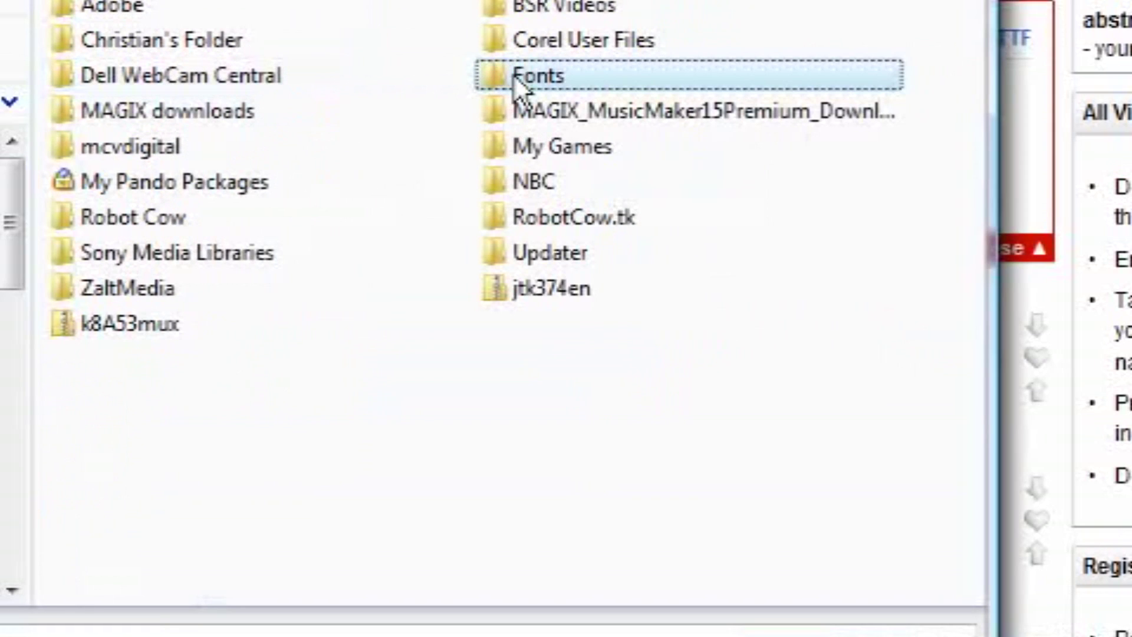
click(516, 76)
double_click(629, 77)
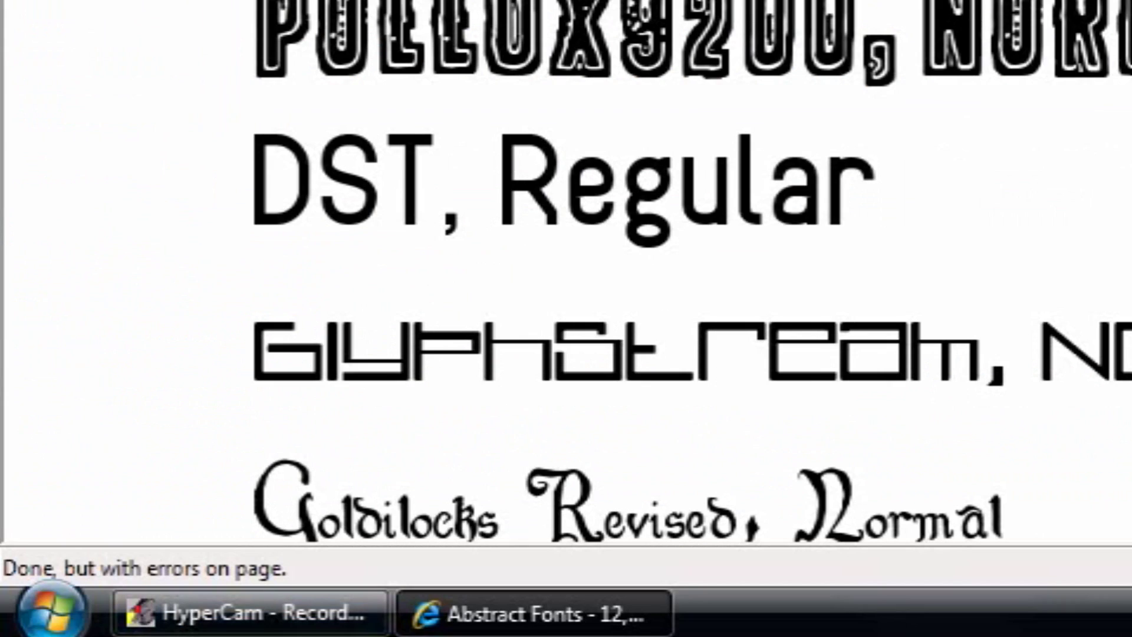
Open the Windows Start menu once the Zuben zip has saved
click(29, 595)
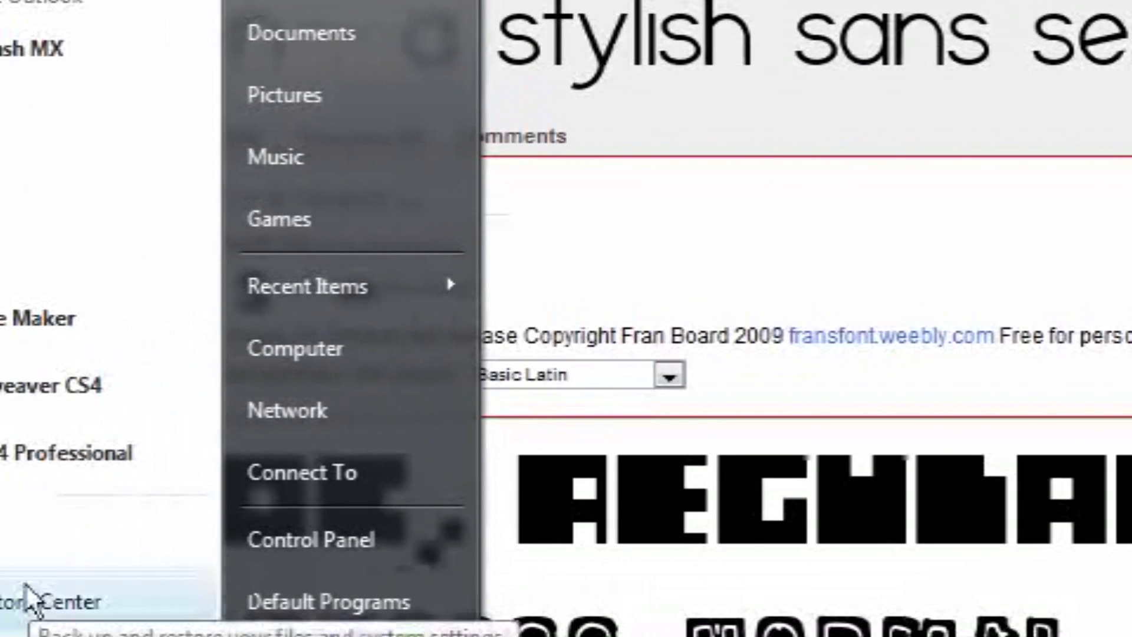
Open Computer, go to Documents, and open the Fonts folder holding the Zuben Regular zip
click(382, 346)
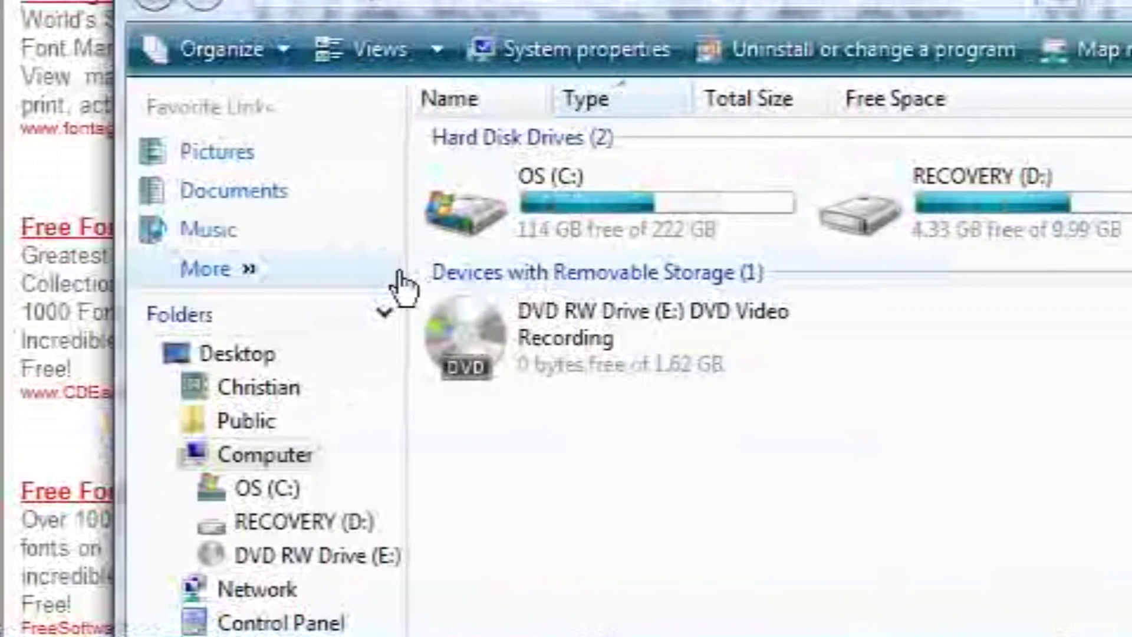
click(303, 190)
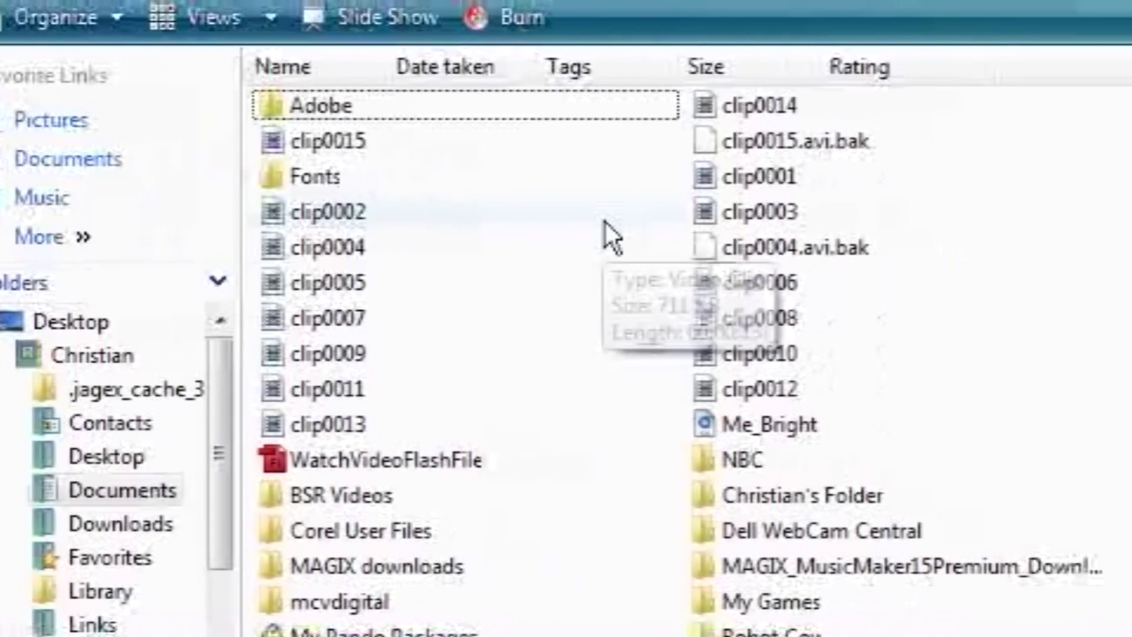
double_click(480, 182)
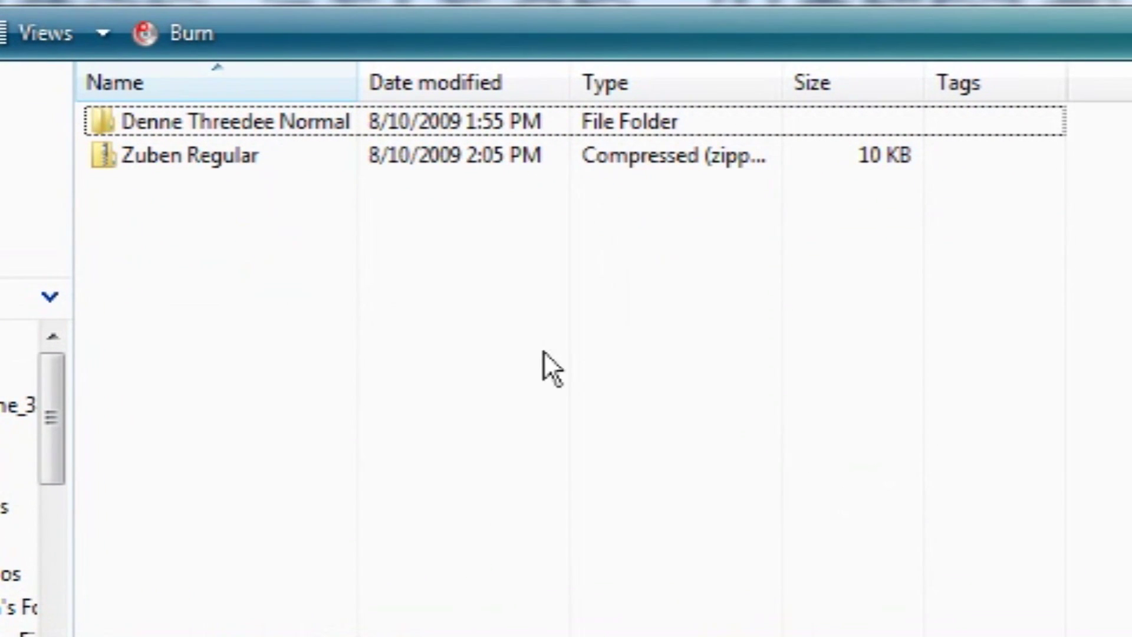
right_click(148, 159)
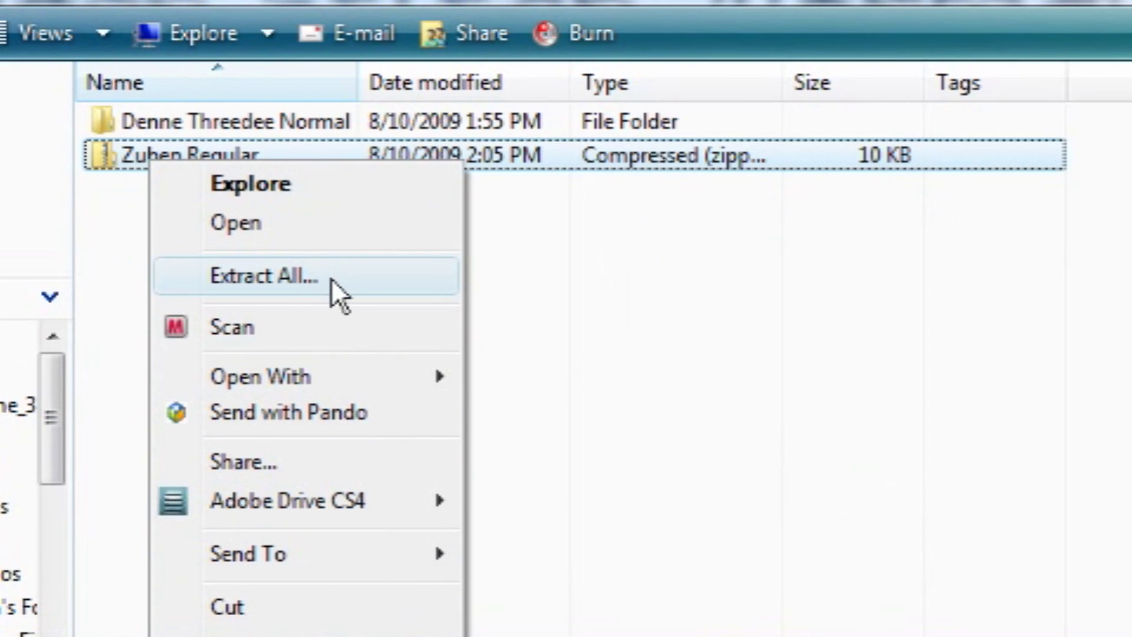
Extract the Zuben Regular zip into a Zuben Regular folder and close the extracted-files window
click(282, 273)
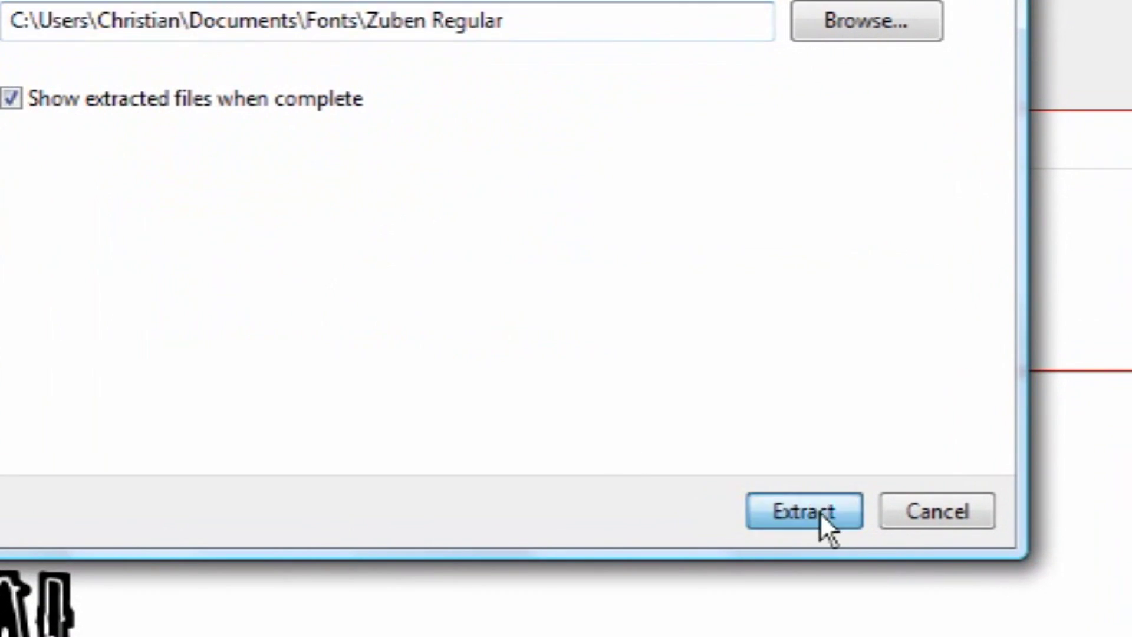
click(820, 512)
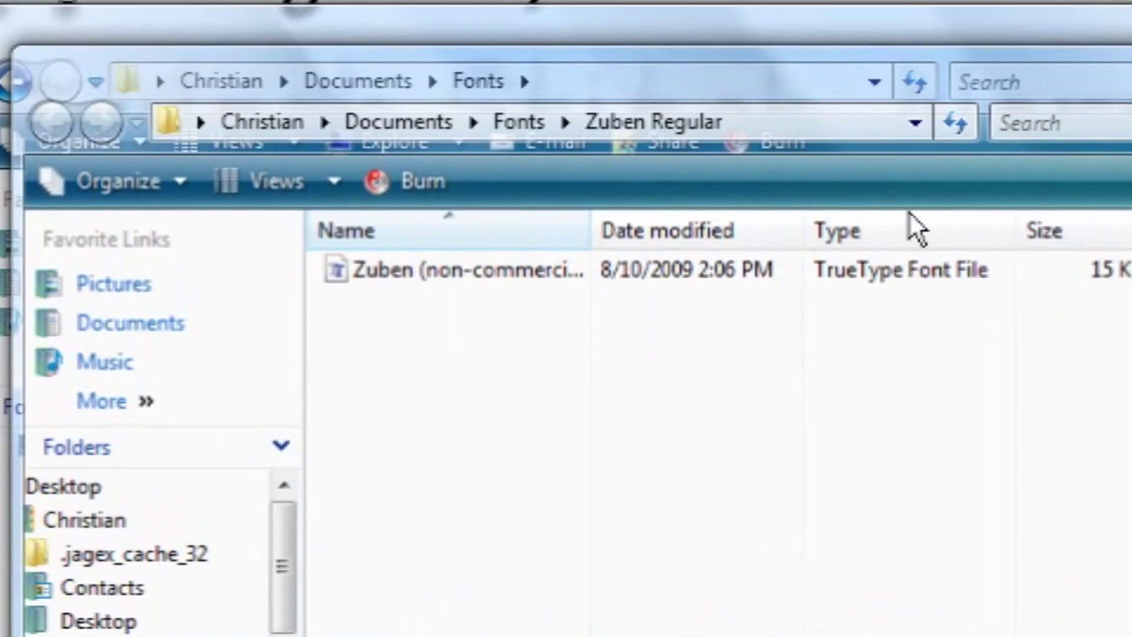
key(alt+F4)
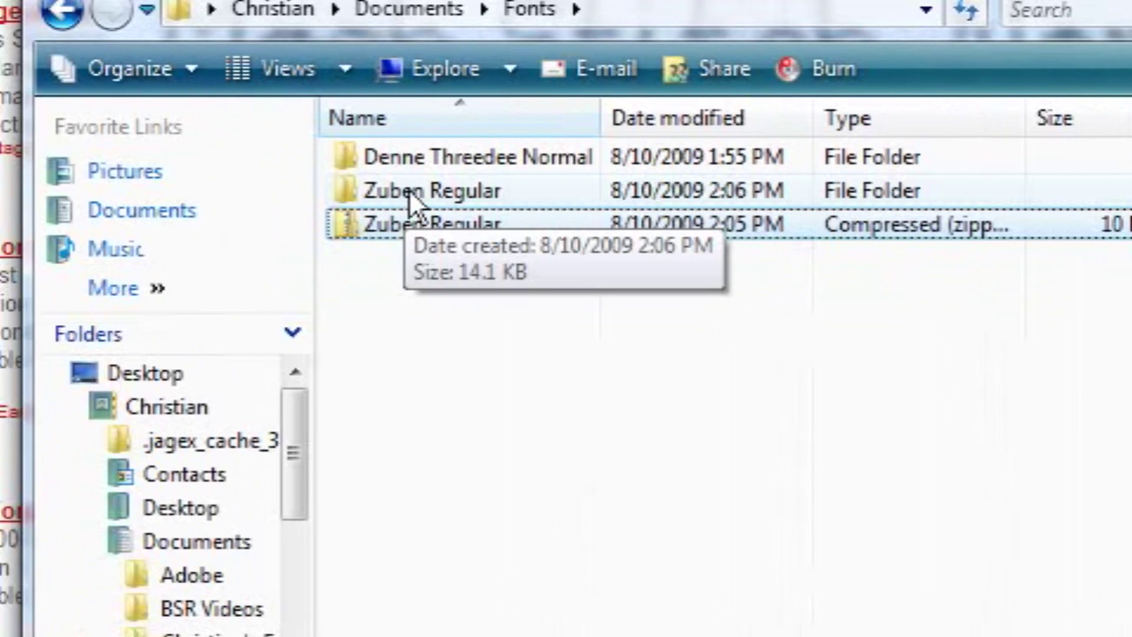
Delete the leftover Zuben Regular zip and confirm sending it to the Recycle Bin
right_click(440, 233)
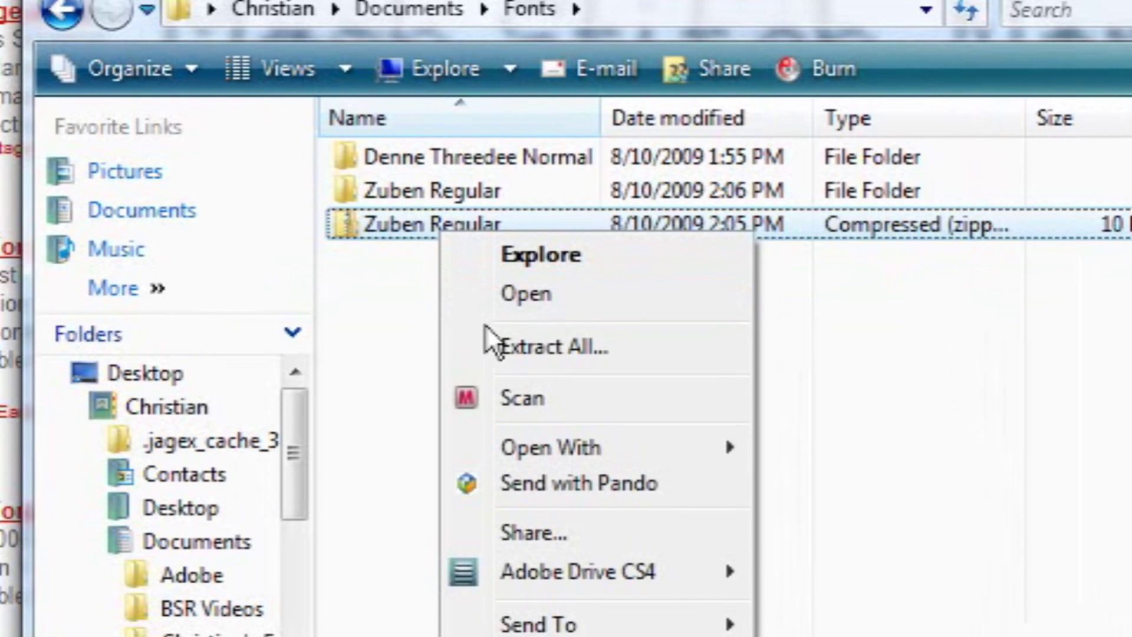
click(1095, 488)
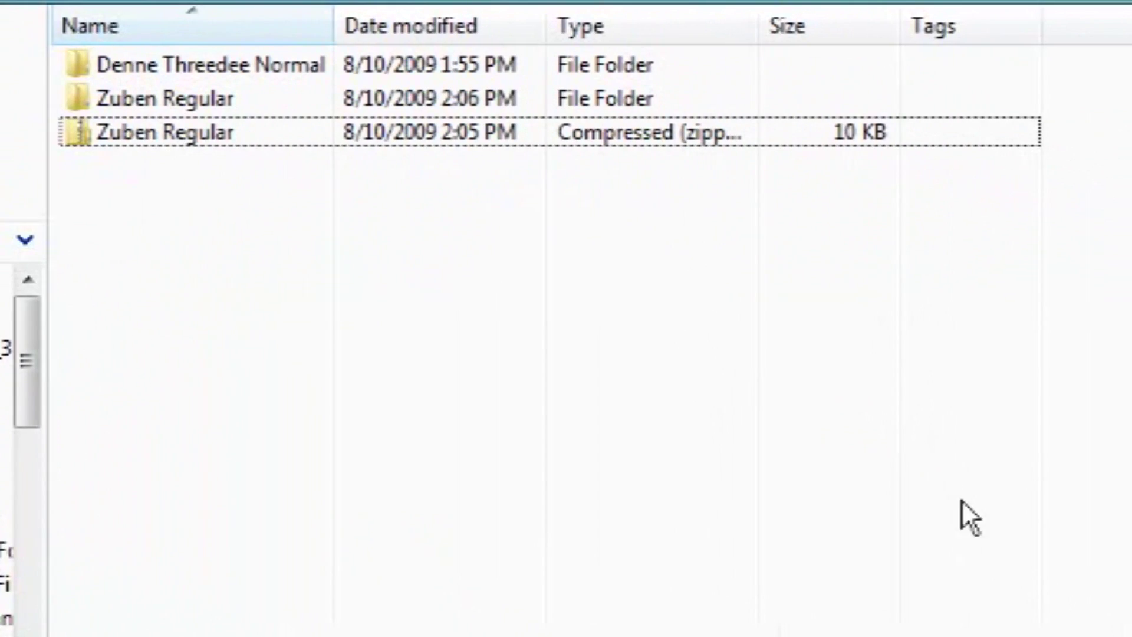
right_click(225, 159)
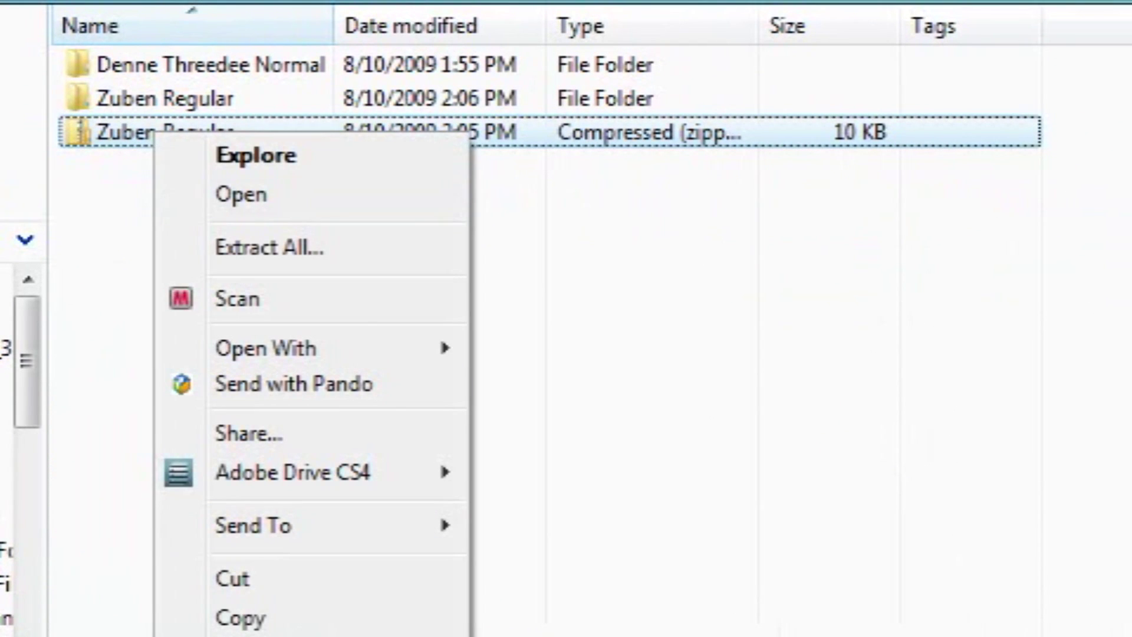
key(Escape)
key(Delete)
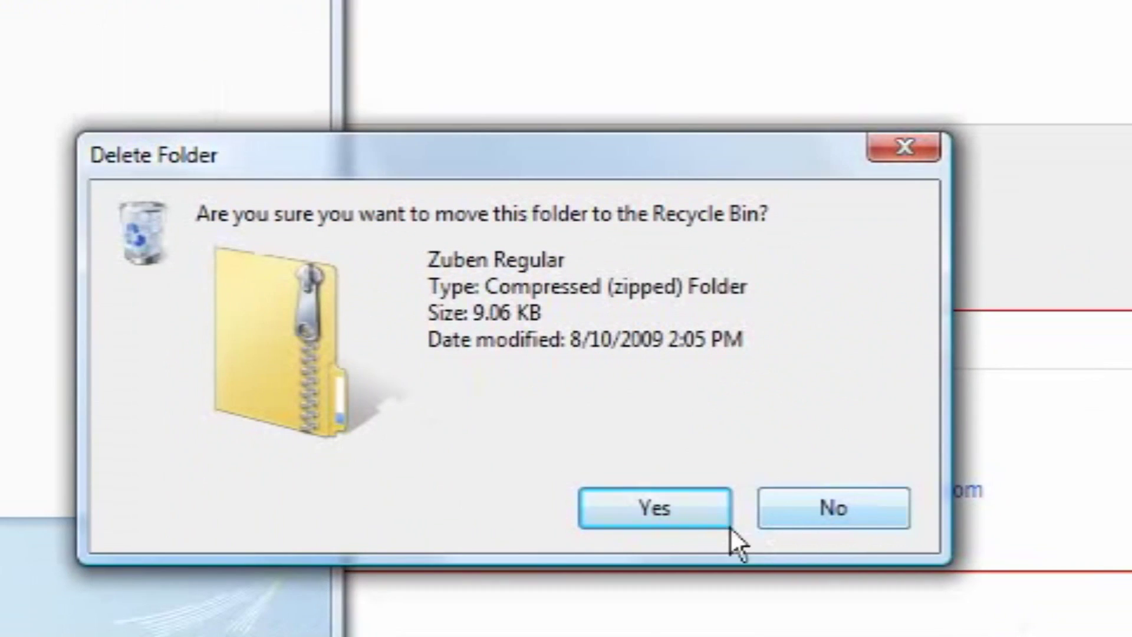
click(644, 498)
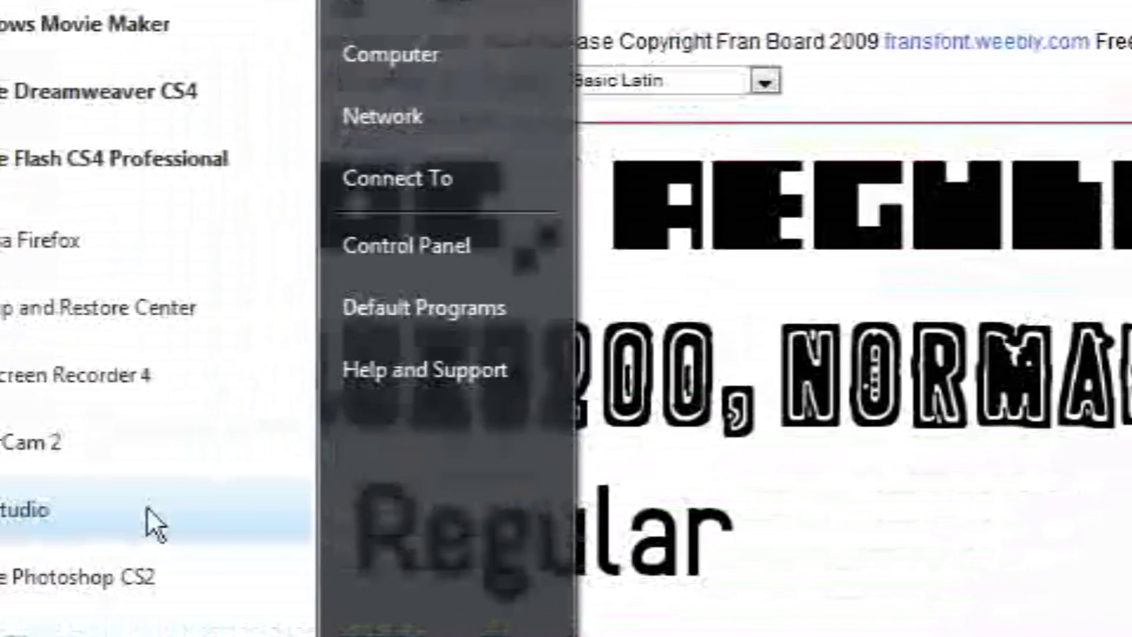
Open Control Panel in Classic View, widen its window, and open the Fonts folder
click(476, 251)
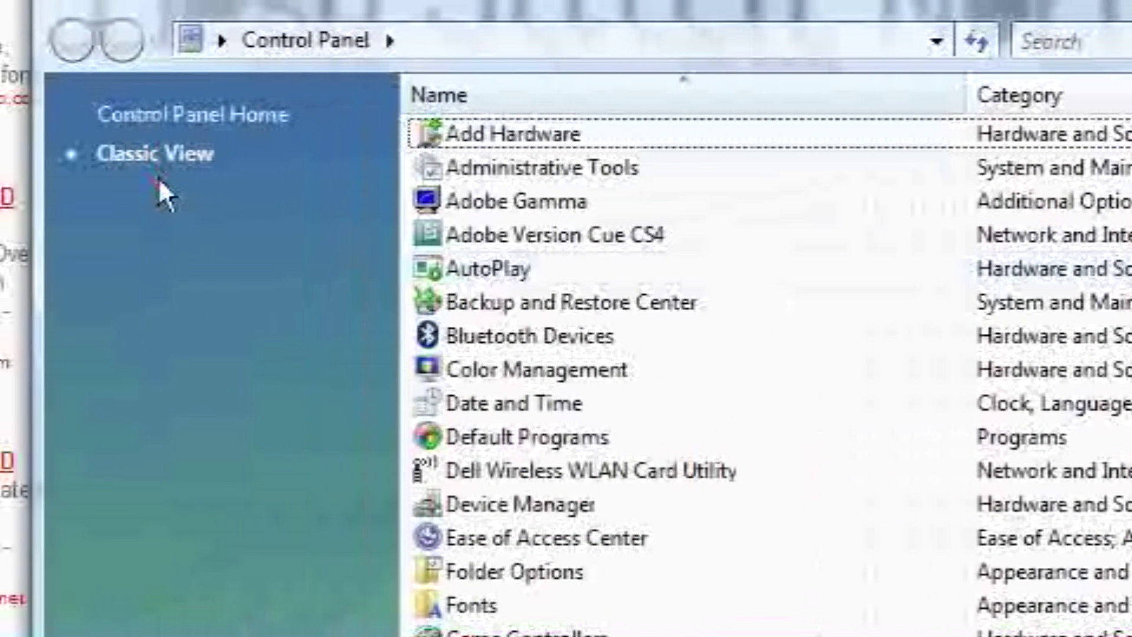
click(185, 114)
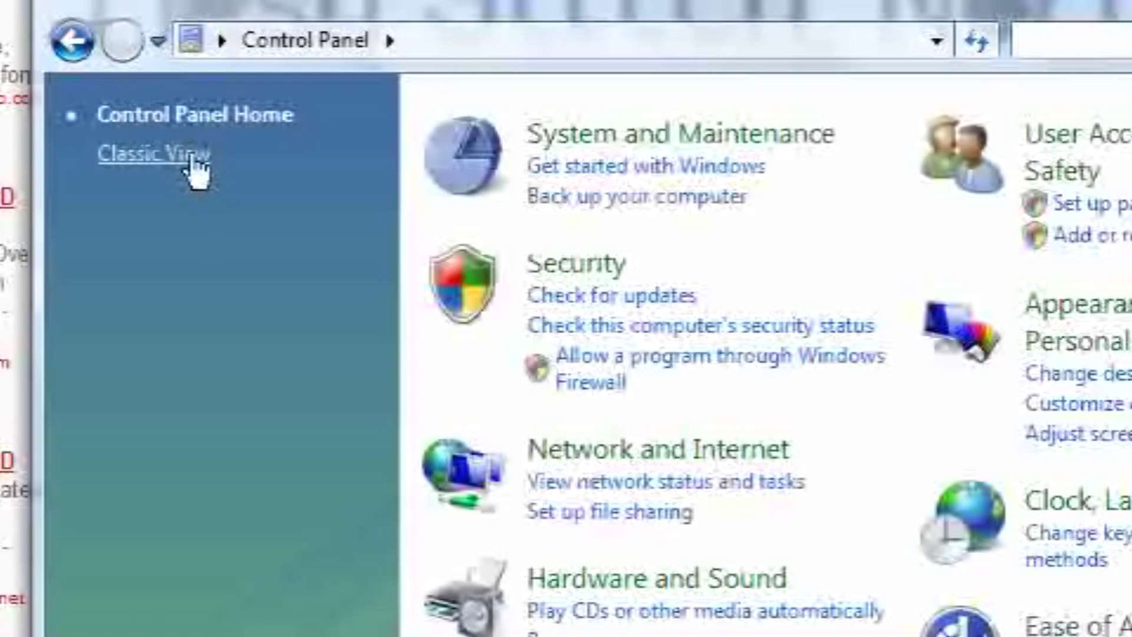
click(190, 157)
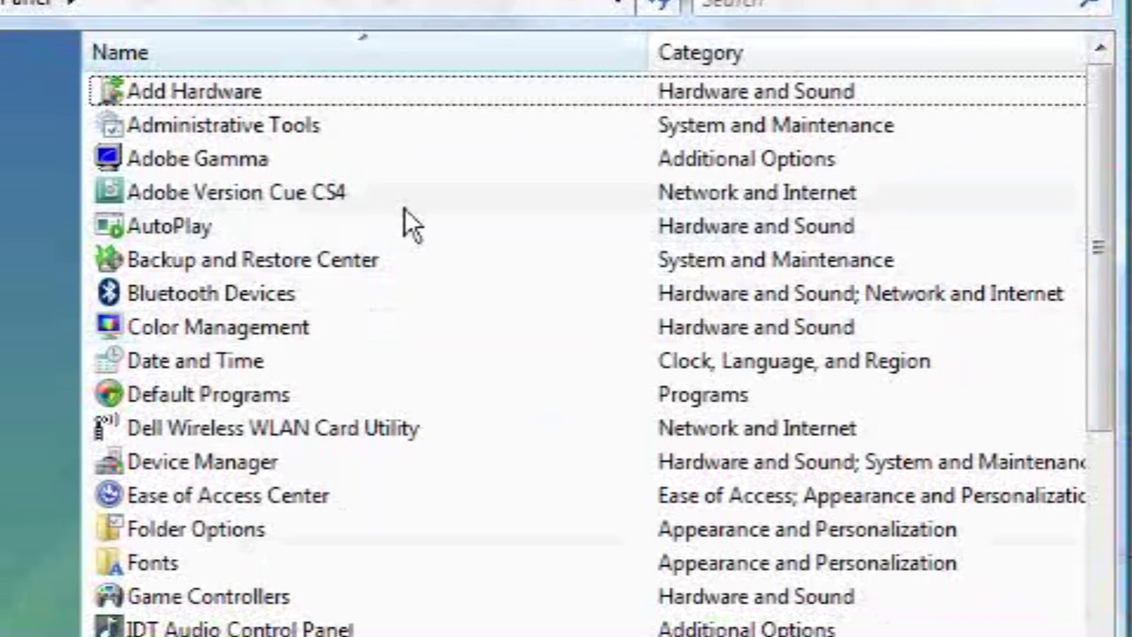
scroll(222, 480, down, 11)
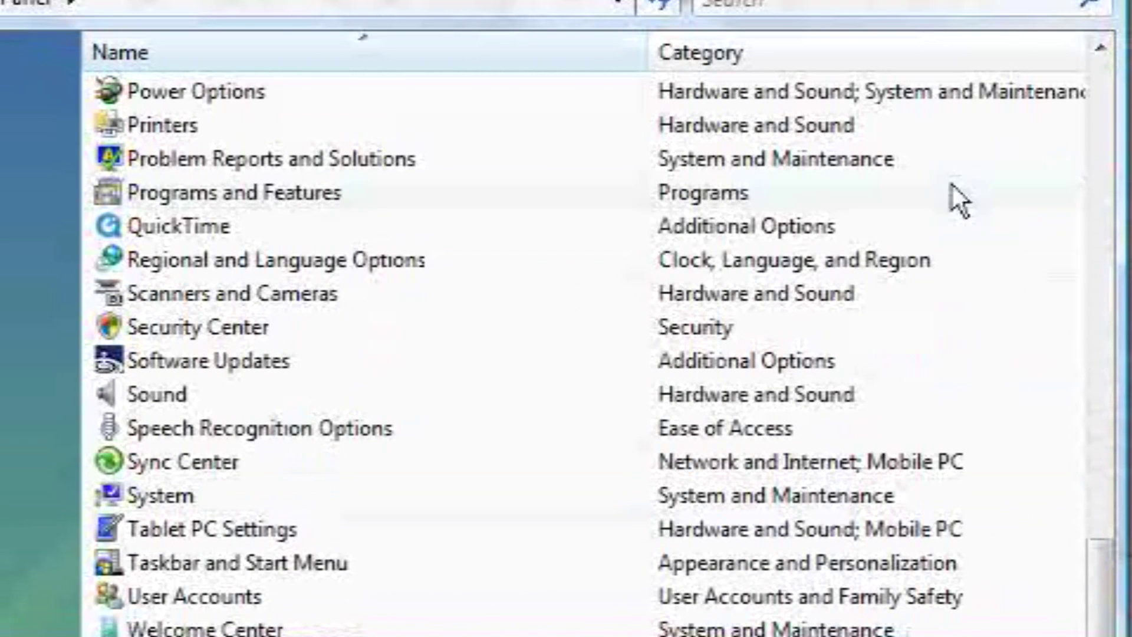
drag(1113, 228, 1131, 230)
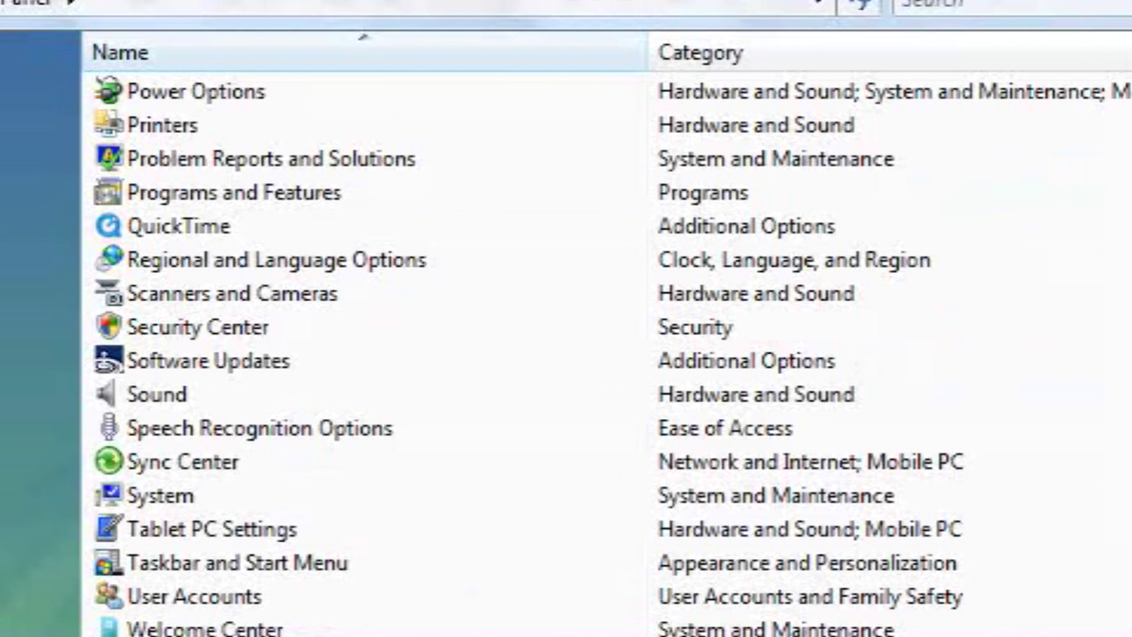
scroll(227, 434, up, 7)
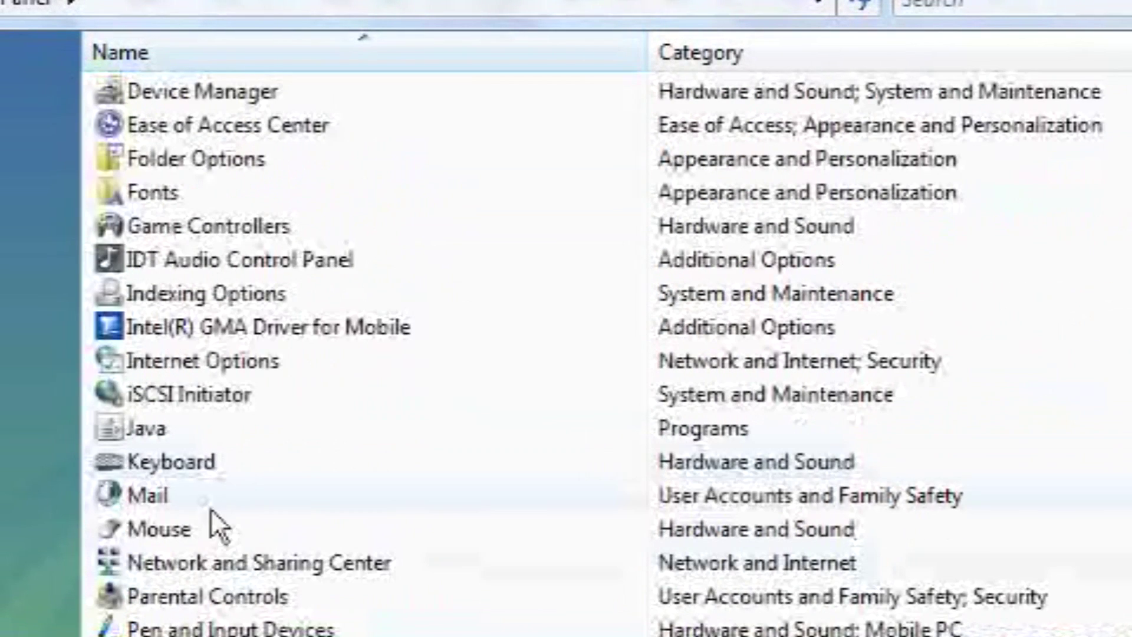
scroll(210, 510, up, 3)
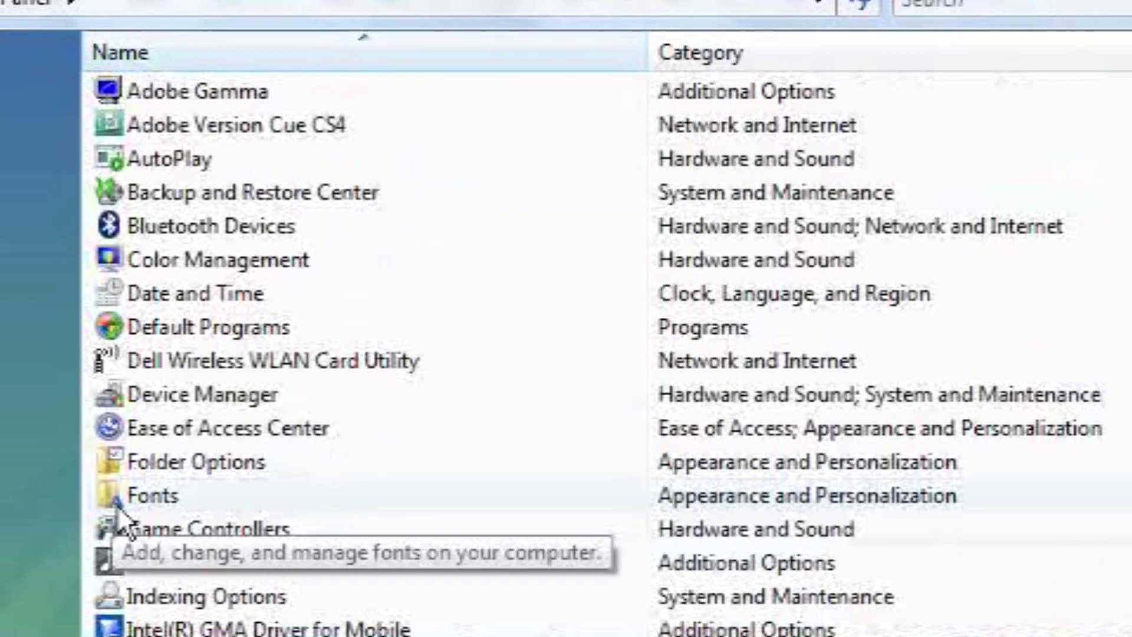
double_click(111, 497)
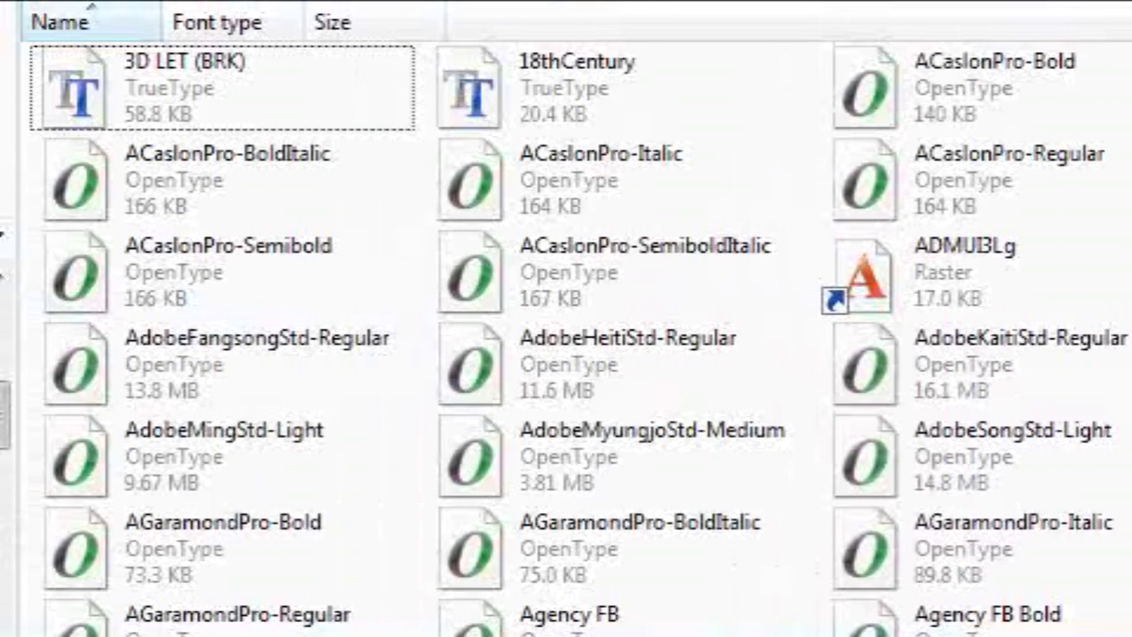
Narrow the Fonts window and choose Install New Font from the Fonts folder's context menu
drag(1129, 431, 955, 430)
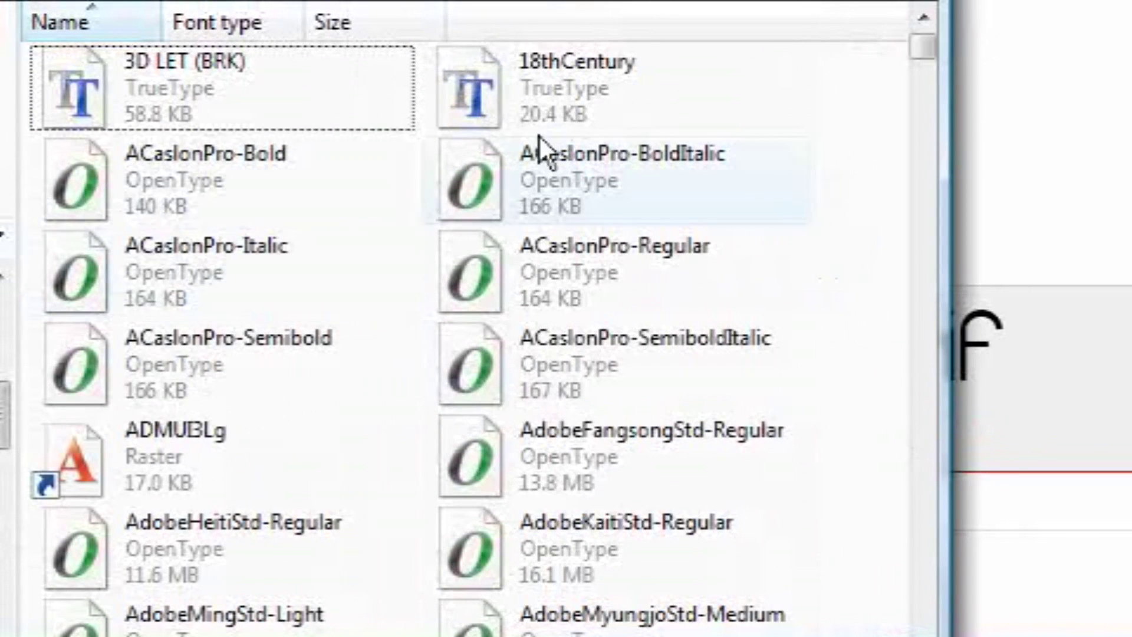
right_click(875, 307)
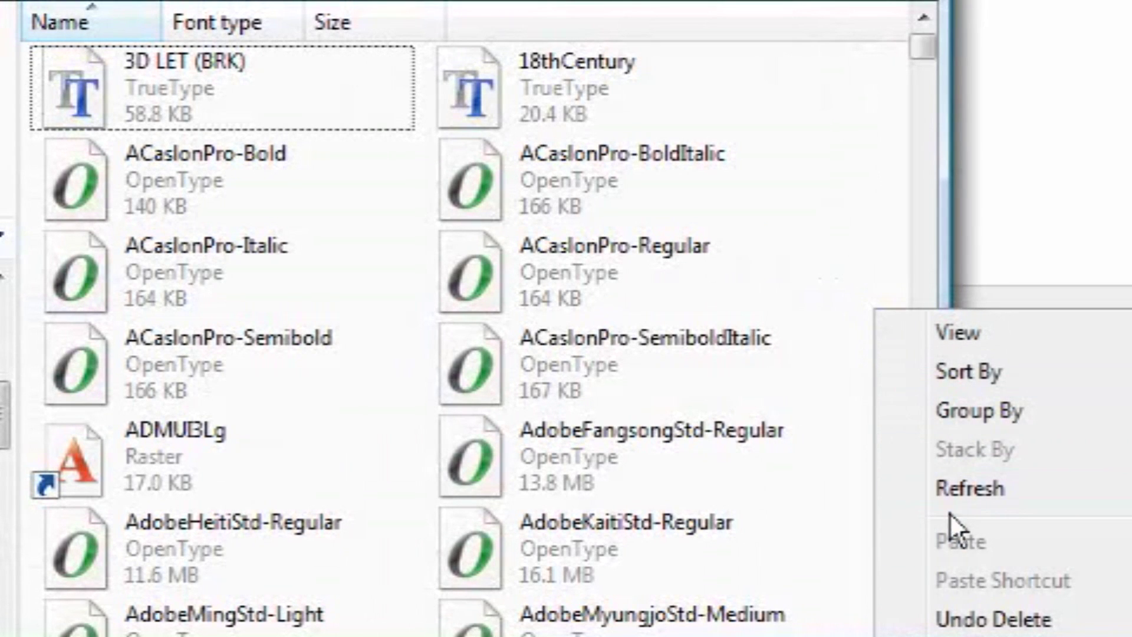
click(840, 150)
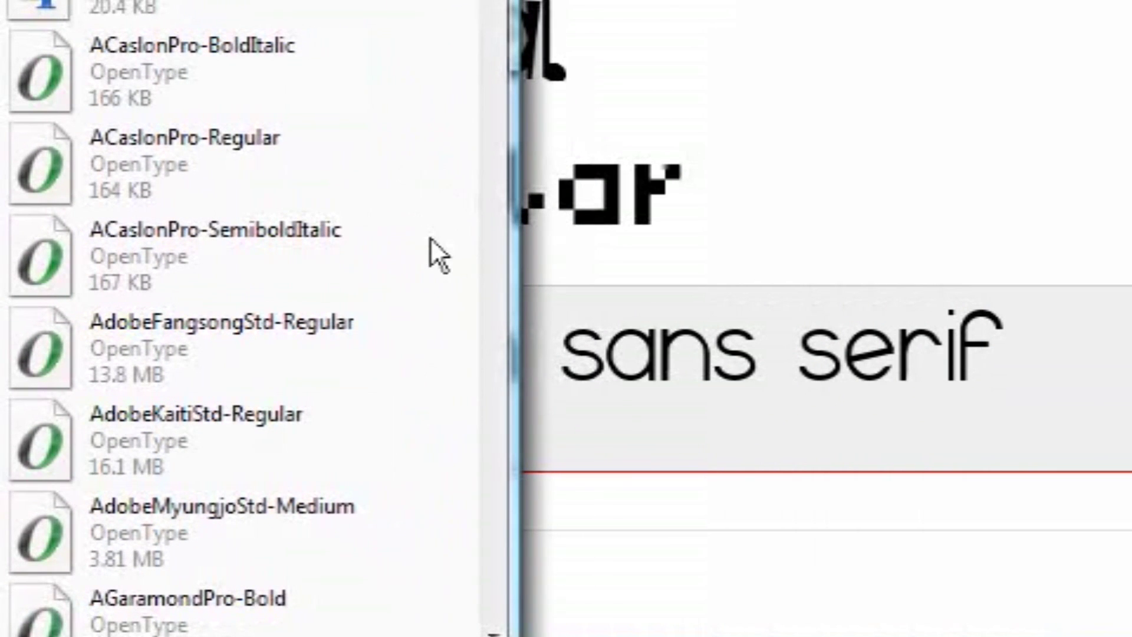
right_click(431, 238)
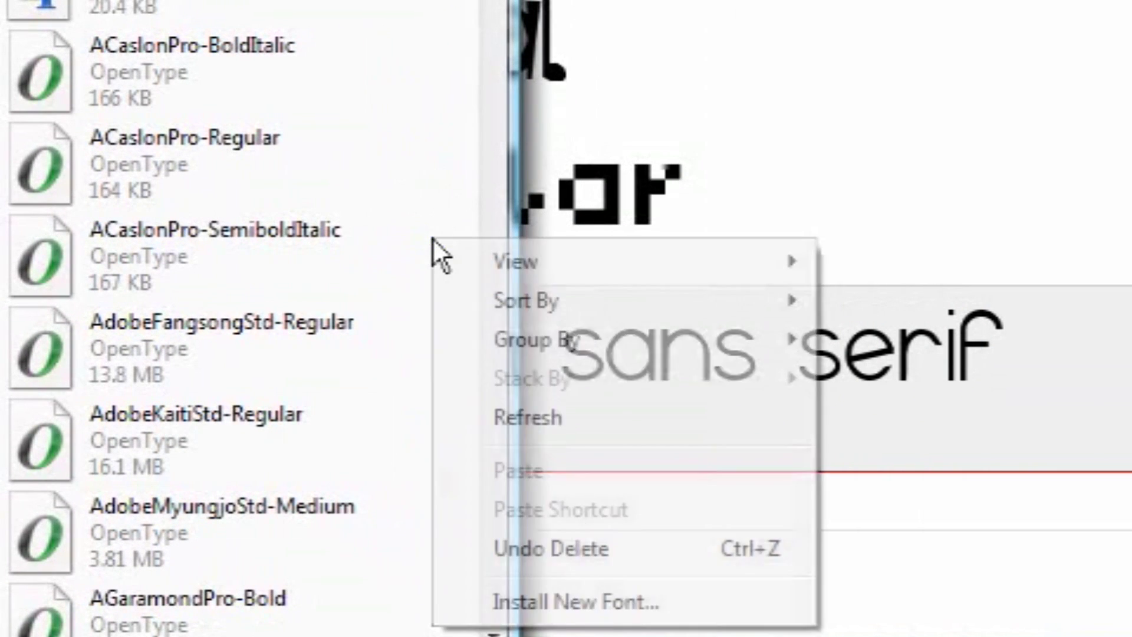
click(590, 586)
Install the Zuben TrueType font from Documents\Fonts\Zuben Regular, then close Add Fonts
drag(0, 0, 551, 55)
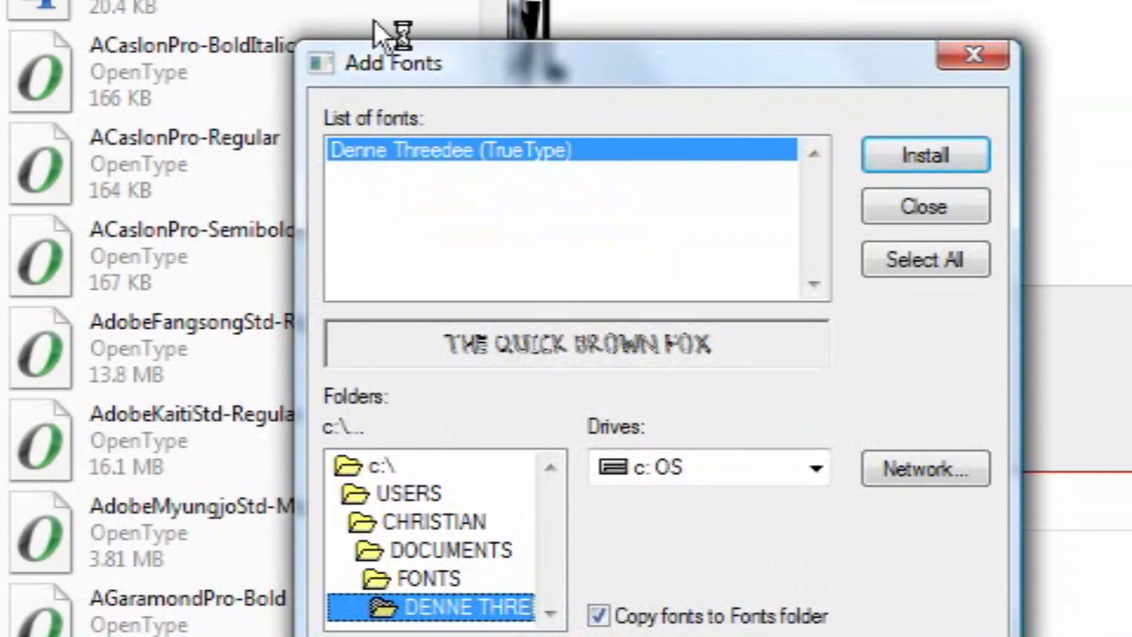
click(368, 581)
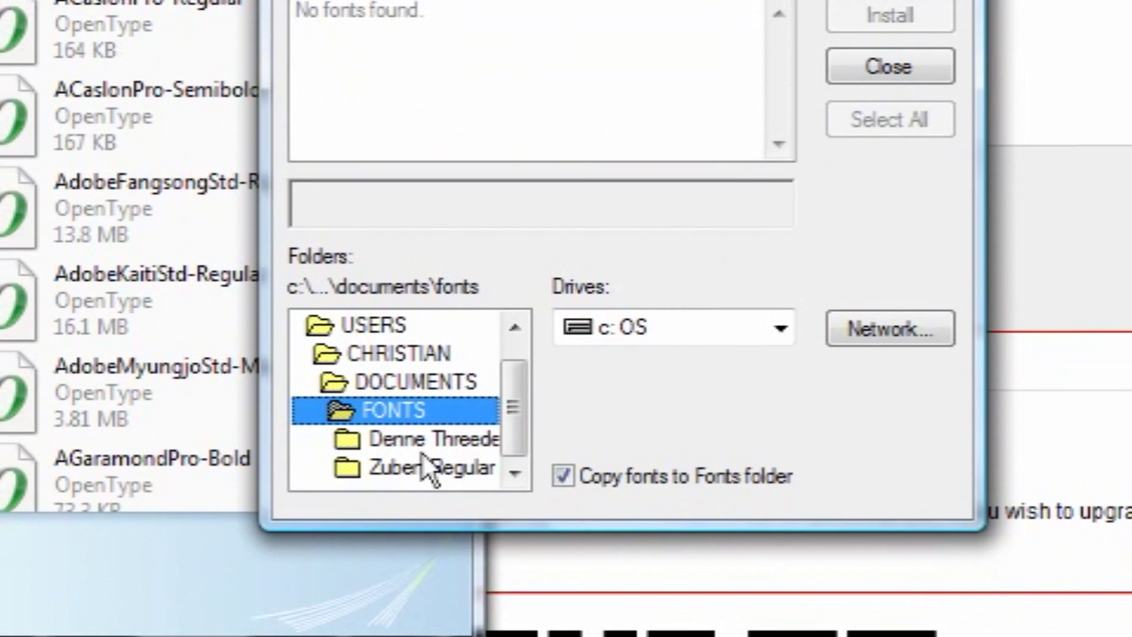
double_click(426, 479)
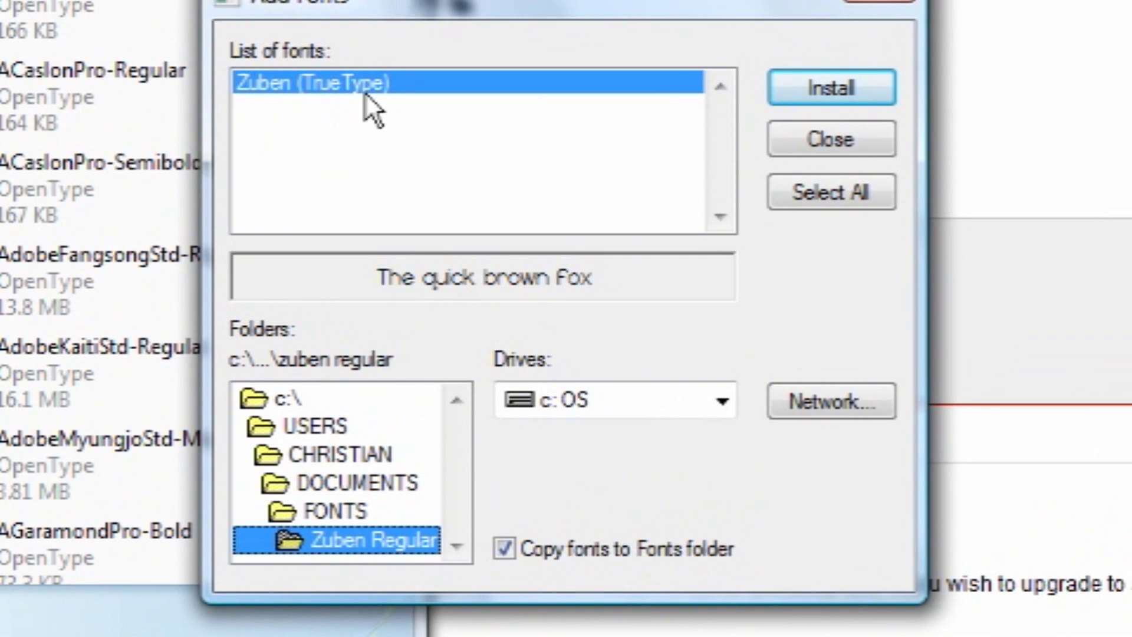
click(803, 82)
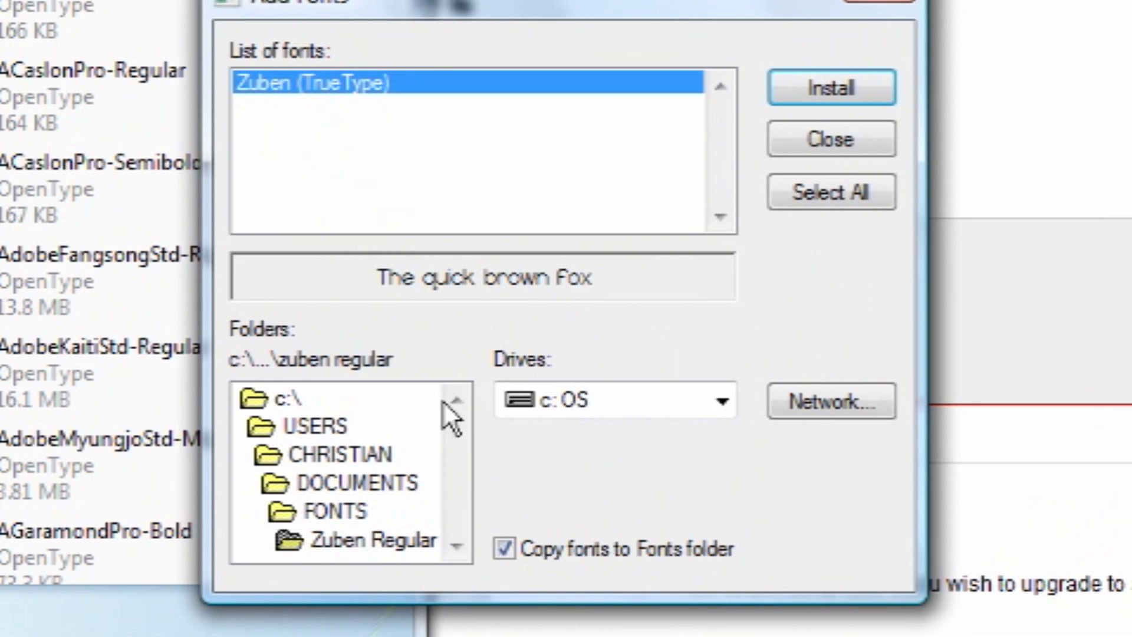
click(867, 8)
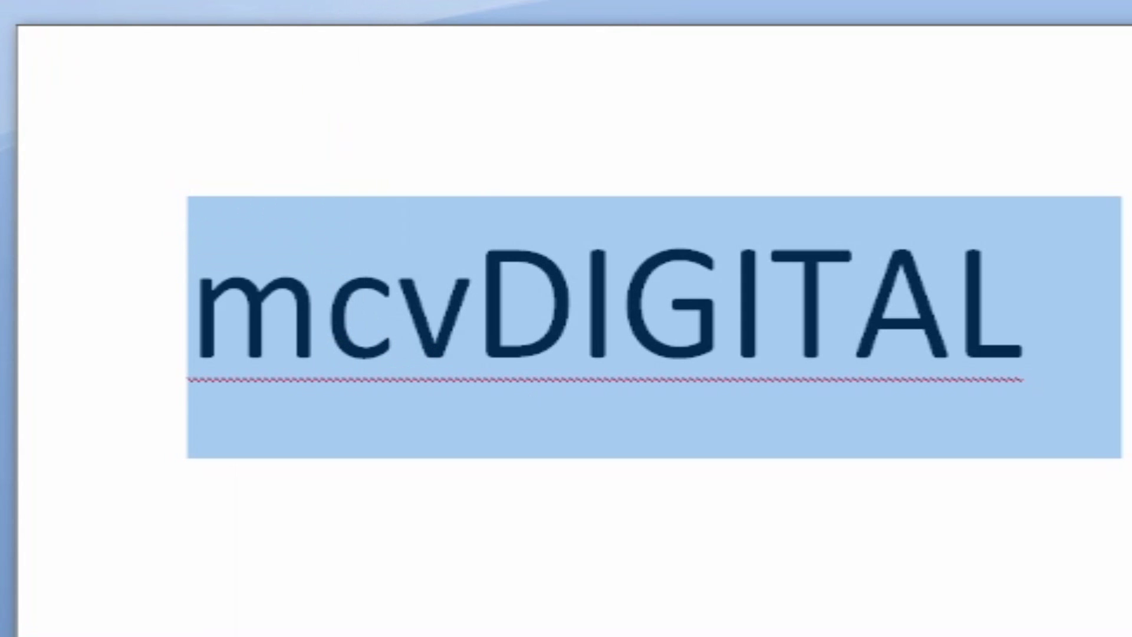
Scroll to the end of Word's font list to find the newly installed Zuben font for mcvDIGITAL
click(339, 3)
scroll(365, 420, down, 7)
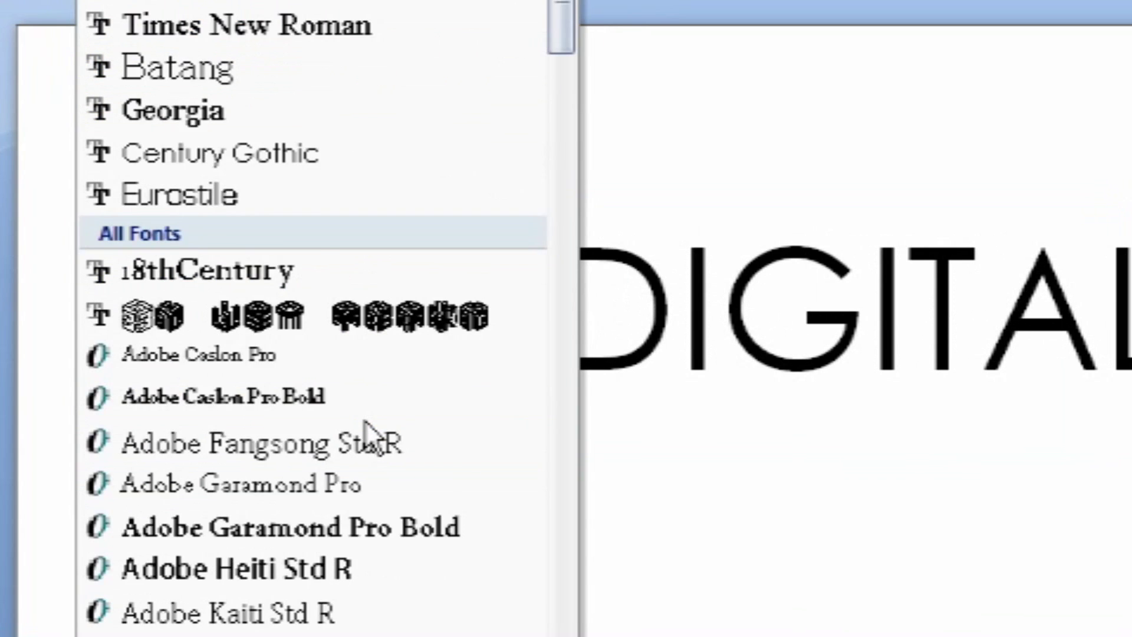
scroll(364, 420, down, 8)
drag(550, 155, 557, 631)
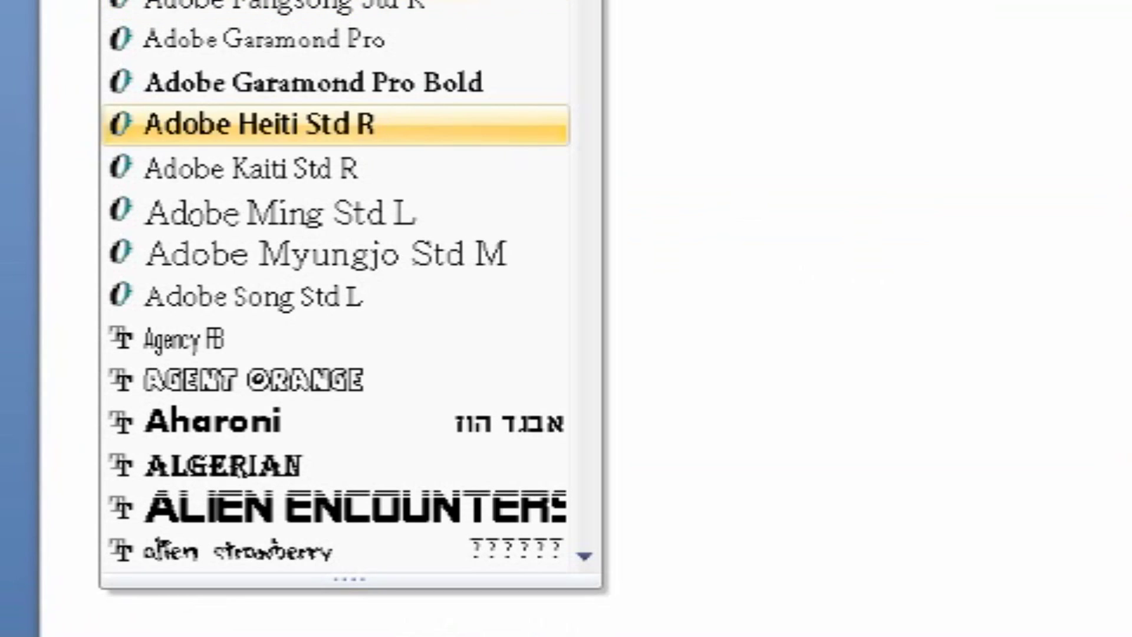
scroll(348, 294, down, 15)
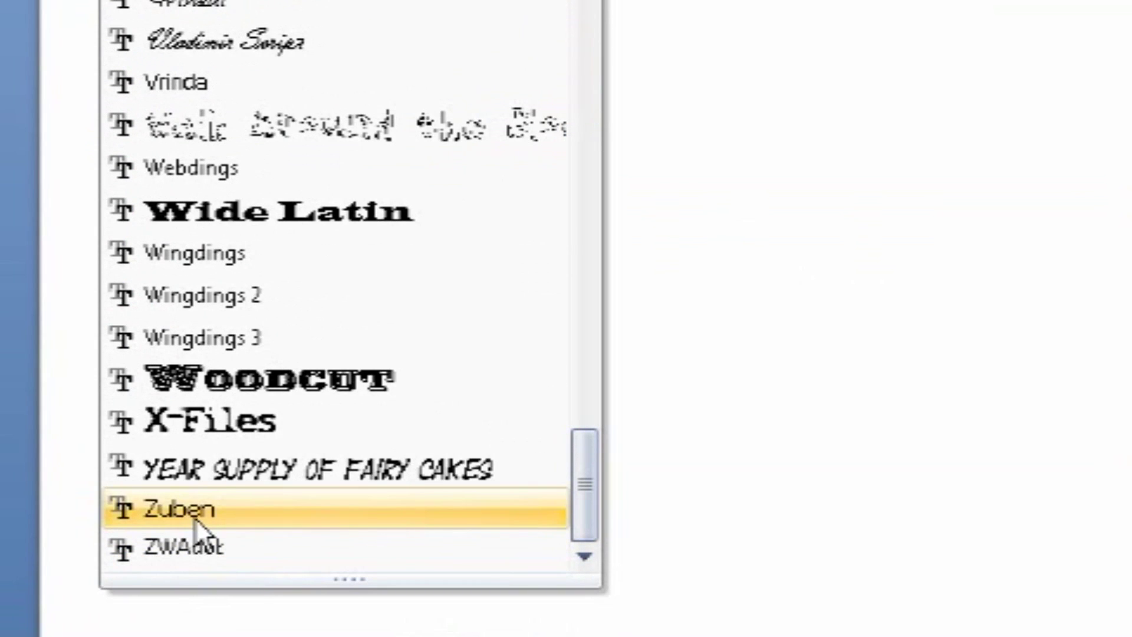